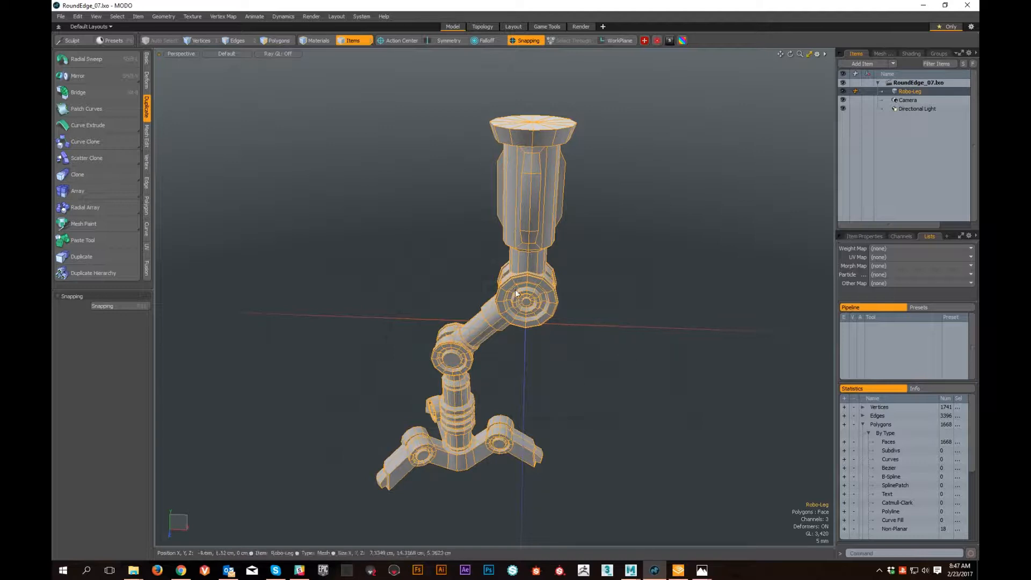
- Select the upper leg polygons, activate the Transform tool on them and turn off snapping
key("3")
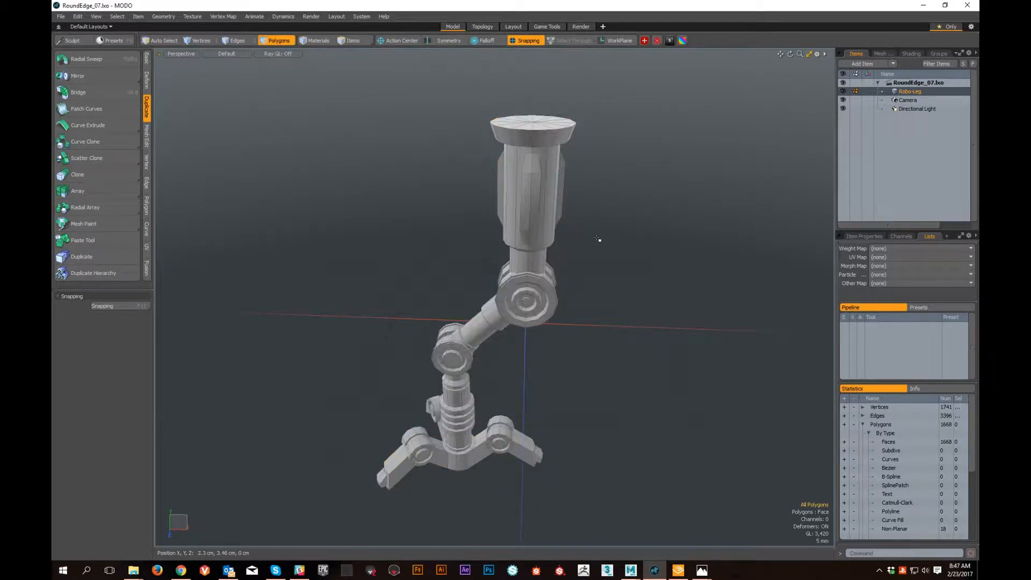
right_click_drag(677, 160, 666, 93)
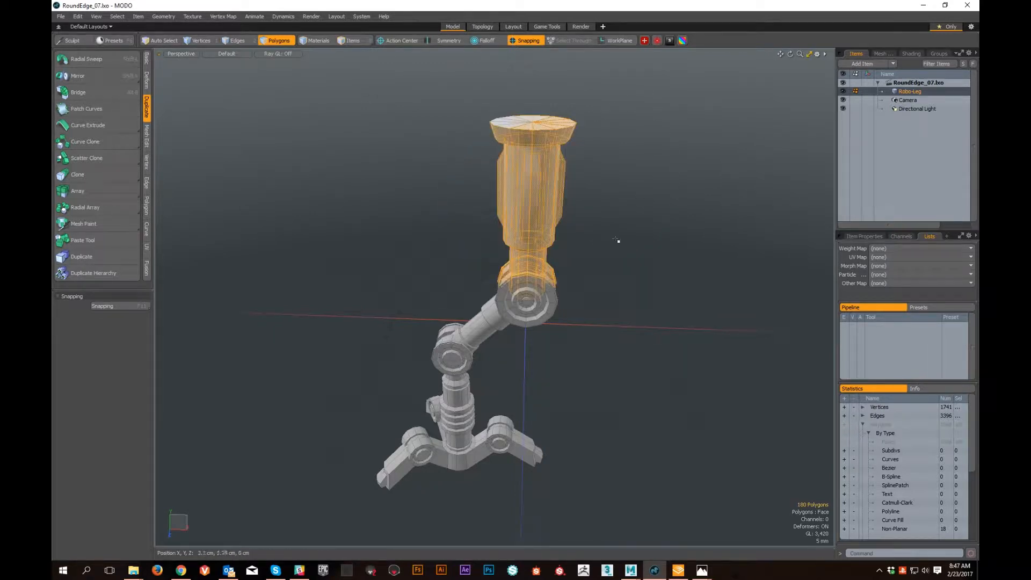
key("w")
mouse_move(598, 266)
left_mouse_down("alt")
mouse_move(622, 281)
mouse_move(637, 273)
mouse_move(608, 275)
left_mouse_up("alt")
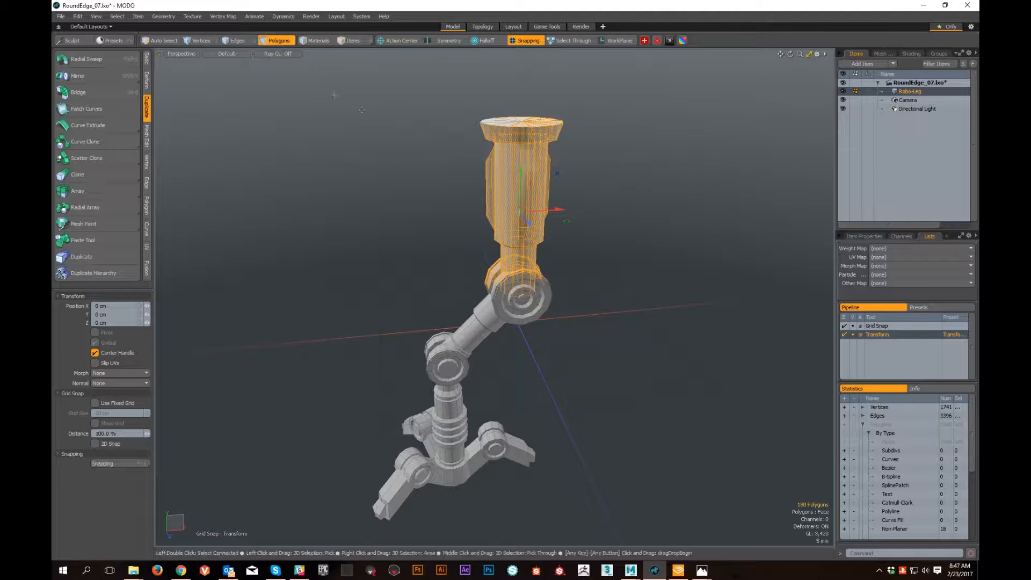
left_click(529, 42)
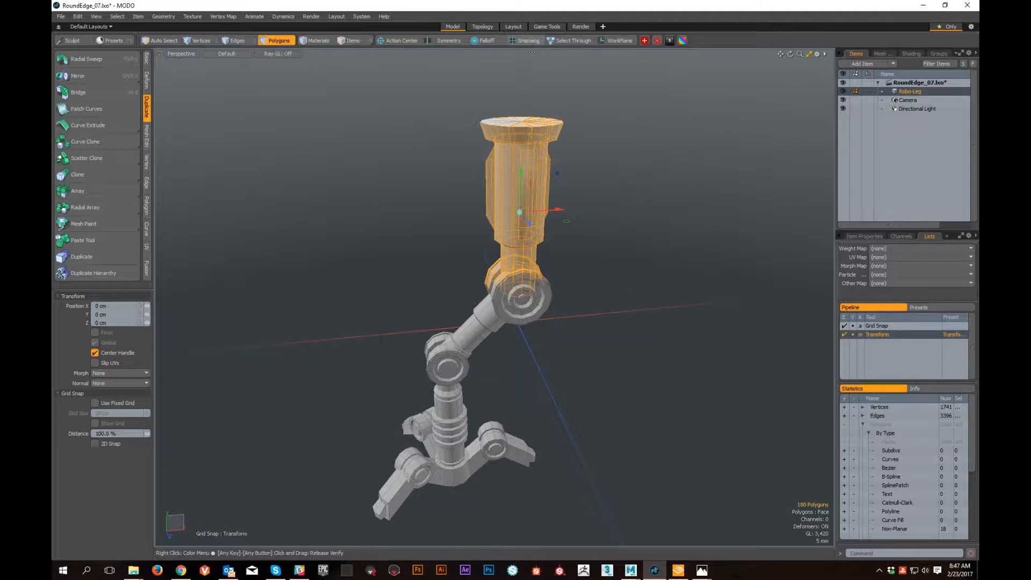
middle_click_drag(598, 269, 580, 306, "alt")
scroll(521, 273, "up", 3, "alt")
left_click_drag(521, 274, 518, 285, "alt")
left_click_drag(661, 336, 613, 376, "alt")
left_click_drag(612, 376, 626, 294, "alt+shift")
key("space")
- Select the polygons of the two joints and the diagonal strut between them and activate the Transform tool
middle_click_drag(625, 295, 674, 417)
mouse_move(623, 406)
left_mouse_down("alt+shift")
mouse_move(587, 340)
mouse_move(546, 347)
mouse_move(561, 341)
left_mouse_up("alt+shift")
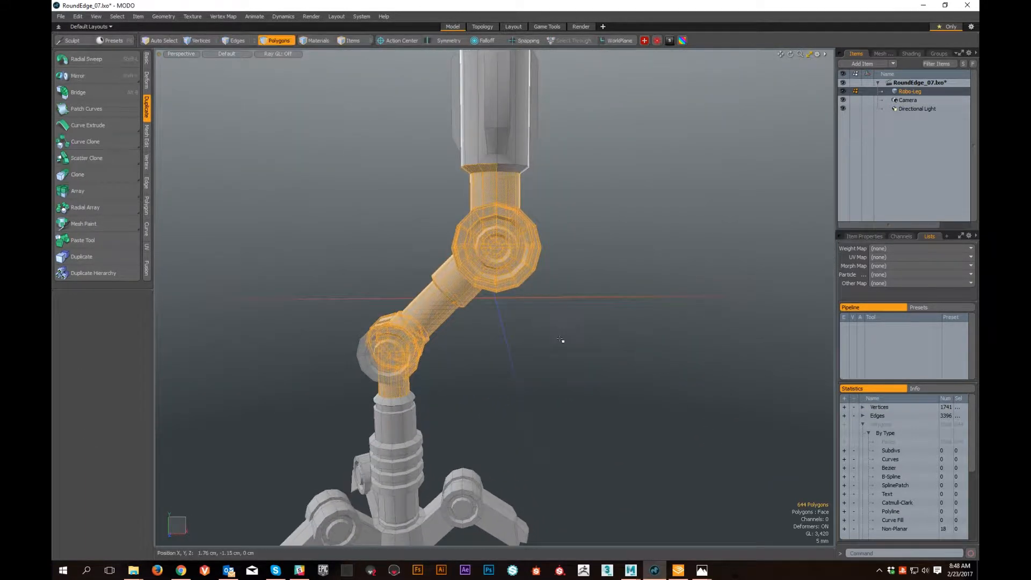
key("w")
mouse_move(488, 340)
left_mouse_down("alt")
mouse_move(594, 367)
mouse_move(502, 352)
left_mouse_up("alt")
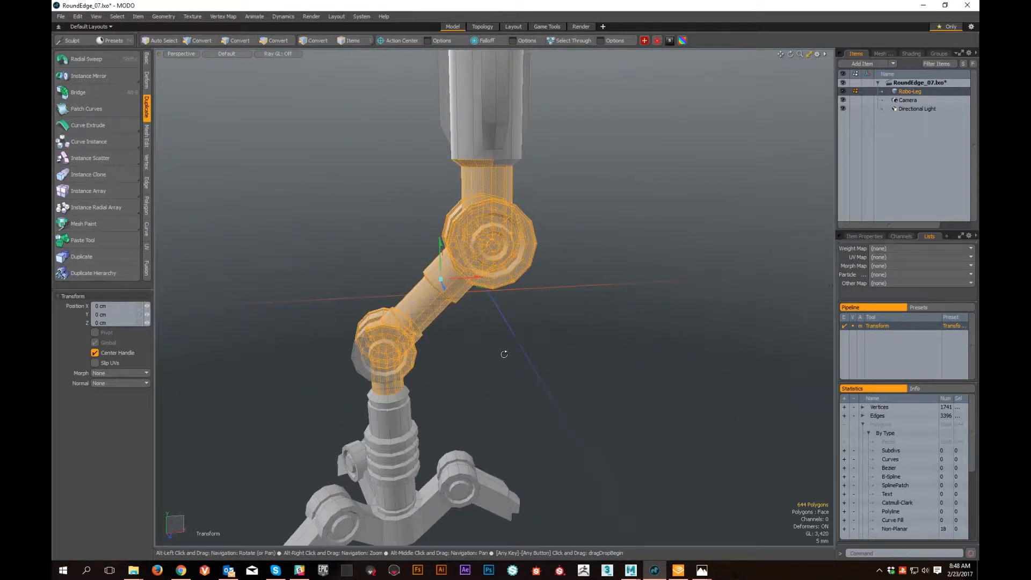
- Try scaling the selected joint polygons from the center handle, undo the scale and clear the selection
key("r")
left_click_drag(440, 279, 510, 287)
key("ctrl+z")
key("q")
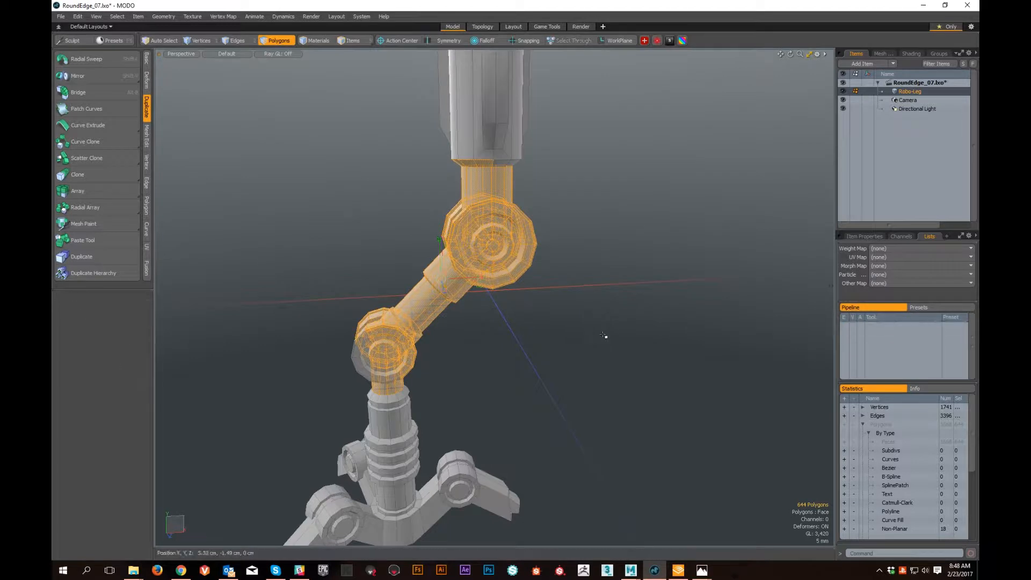
left_click(606, 337)
middle_click_drag(606, 336, 682, 409, "alt")
right_click_drag(682, 408, 603, 380, "alt")
middle_click_drag(603, 379, 542, 385, "alt")
right_click_drag(542, 385, 566, 375, "alt")
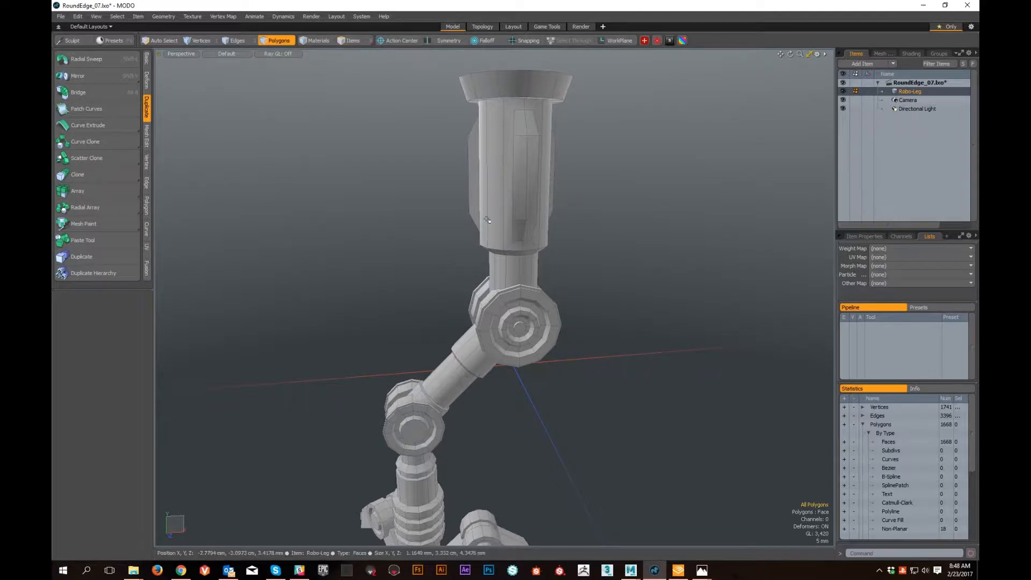
middle_click_drag(475, 221, 469, 256, "alt")
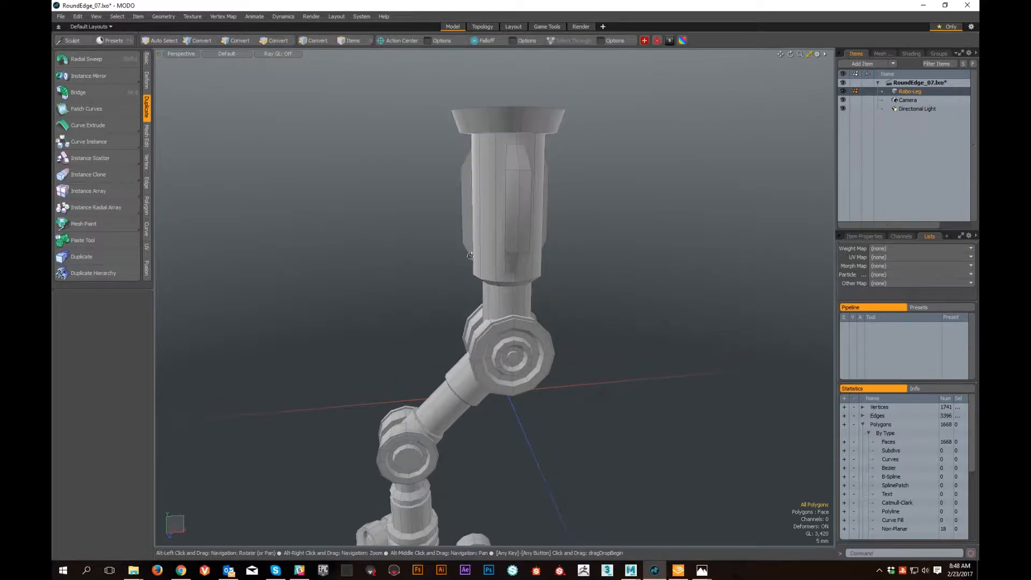
right_click_drag(469, 257, 490, 280, "alt")
middle_click_drag(490, 279, 504, 296, "alt")
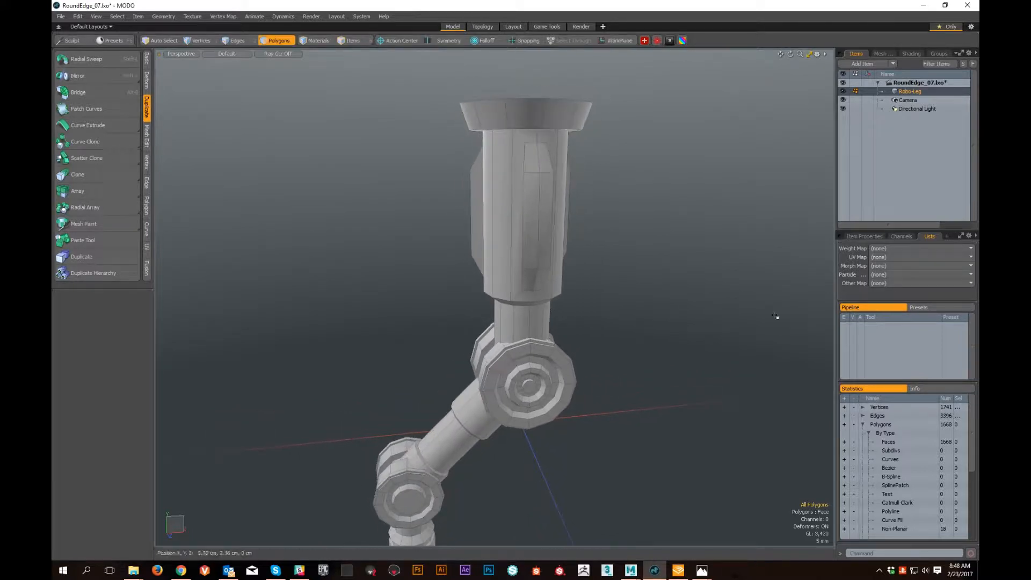
- Switch to the Google Docs notes, review the Video 8 section on Action Centers and return to MODO
left_click_drag(978, 76, 272, 2)
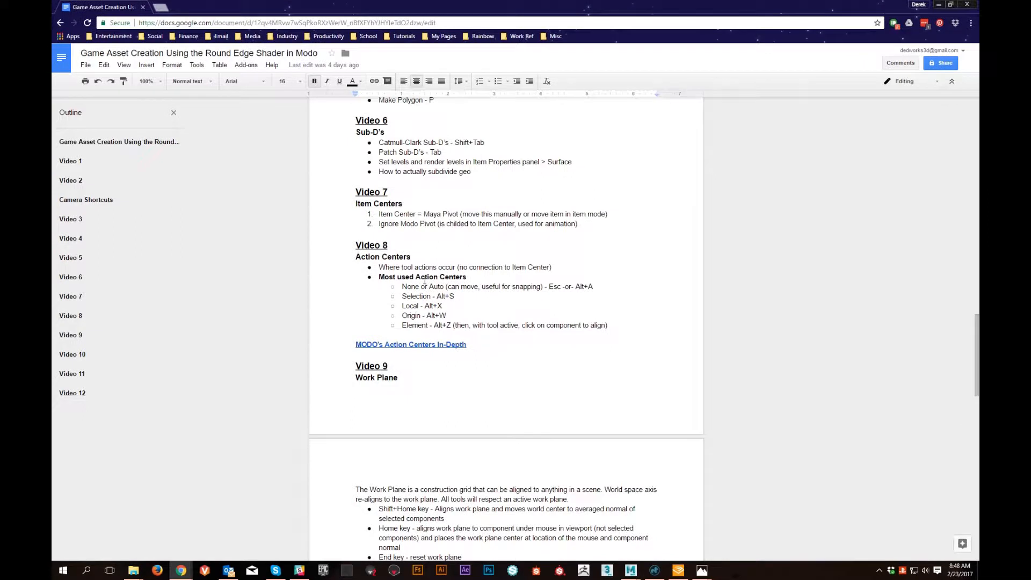
scroll(410, 258, "up", 1)
scroll(401, 333, "down", 1)
left_click_drag(111, 7, 979, 32)
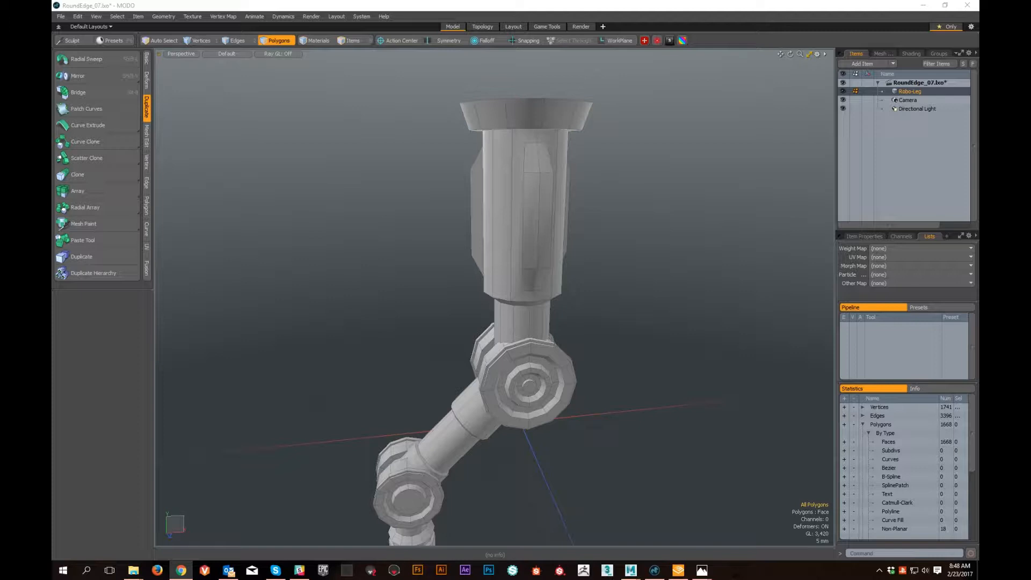
- Set the action center to (none)
middle_click_drag(529, 365, 575, 326, "alt")
right_click_drag(575, 326, 579, 361, "alt")
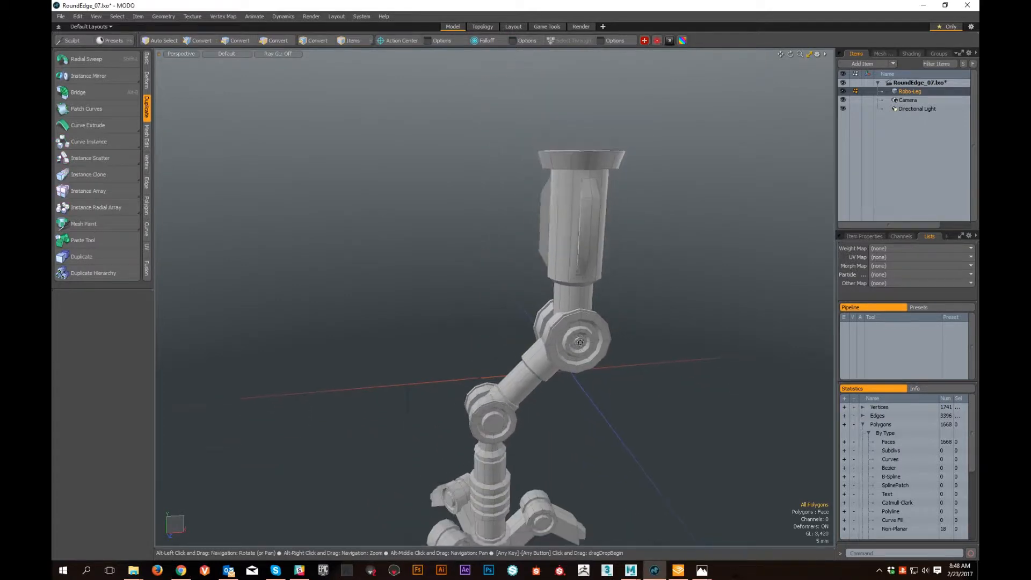
middle_click_drag(578, 361, 547, 335, "alt")
left_click_drag(547, 334, 469, 329, "alt")
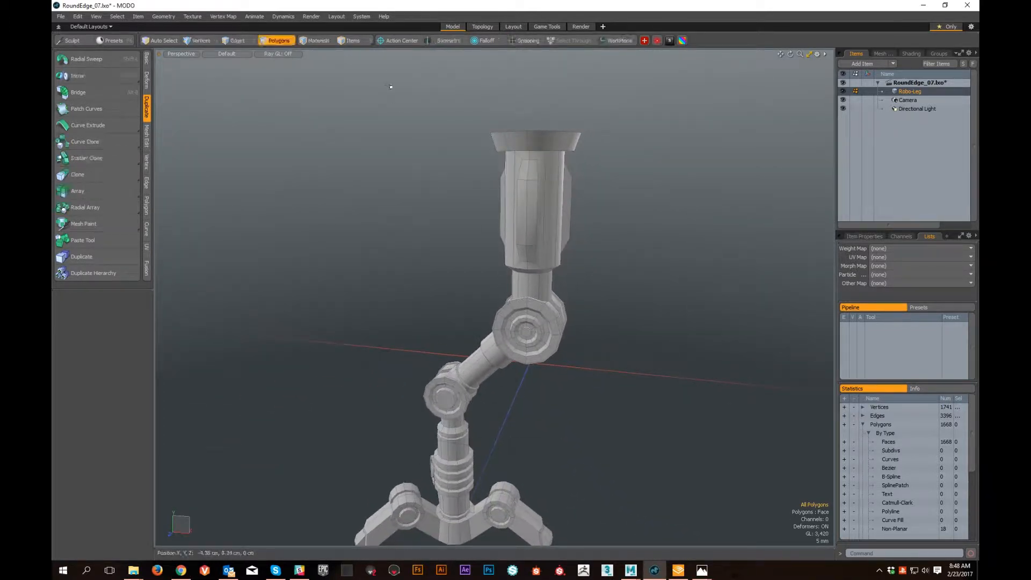
left_click(401, 42)
left_click(395, 57)
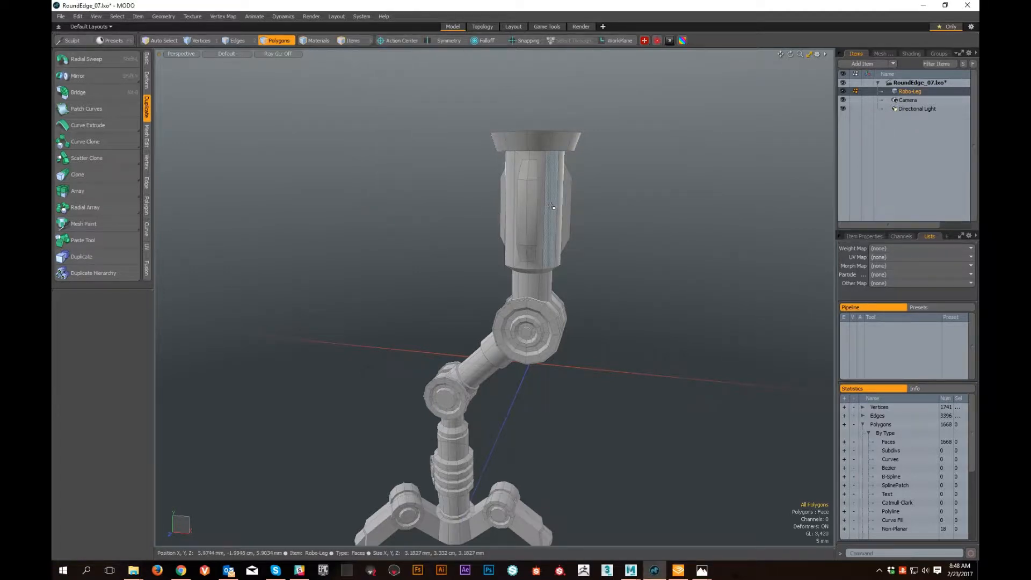
- Select the polygons of the upper leg cylinder and its flared cap, and activate the Transform tool on them
left_click_drag(551, 207, 579, 208, "alt")
mouse_move(475, 149)
right_mouse_down()
mouse_move(500, 235)
mouse_move(669, 161)
right_mouse_up()
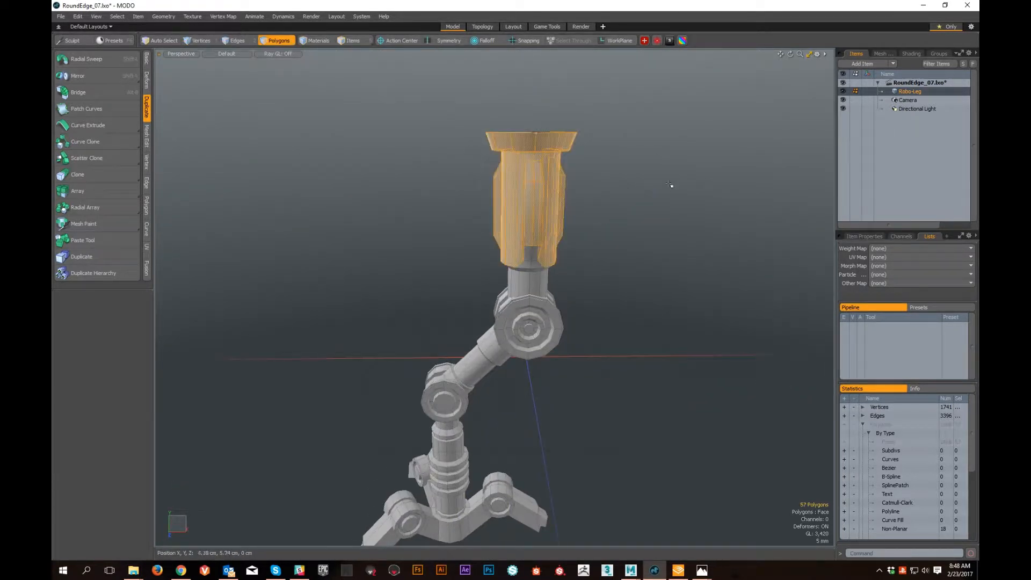
key("w")
left_click_drag(618, 231, 544, 189, "alt")
scroll(532, 287, "up", 4)
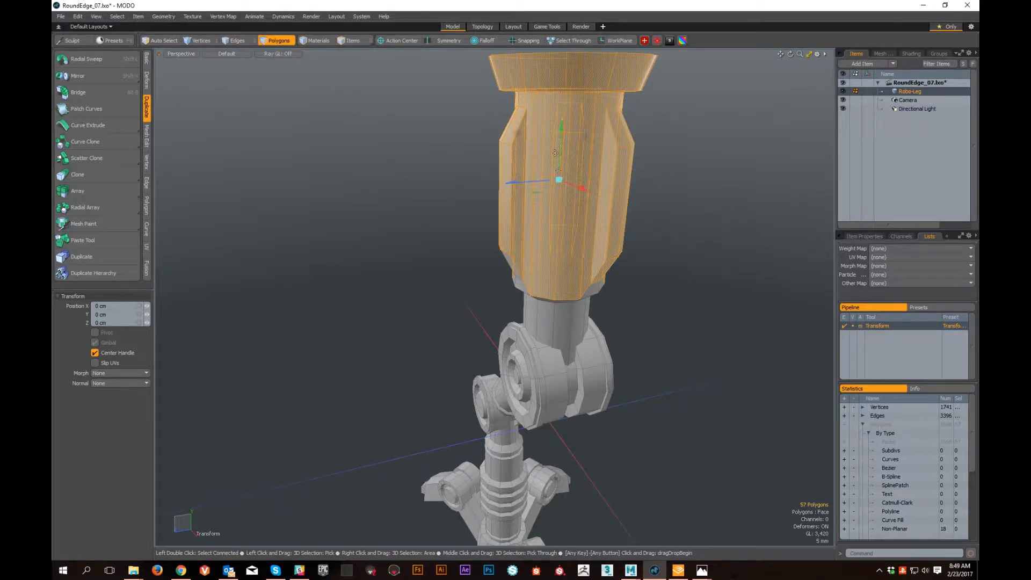
left_click_drag(456, 203, 356, 172, "alt")
- Set the action center to Automatic and relocate the transform handle to empty space beside the leg's flared cap
left_click(408, 43)
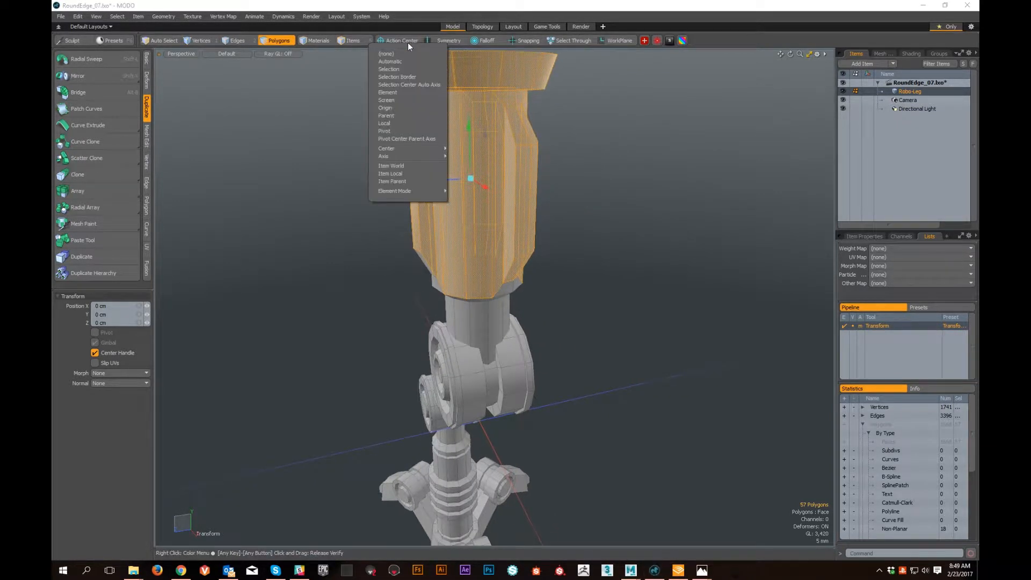
left_click(390, 61)
left_click_drag(563, 279, 629, 326, "alt")
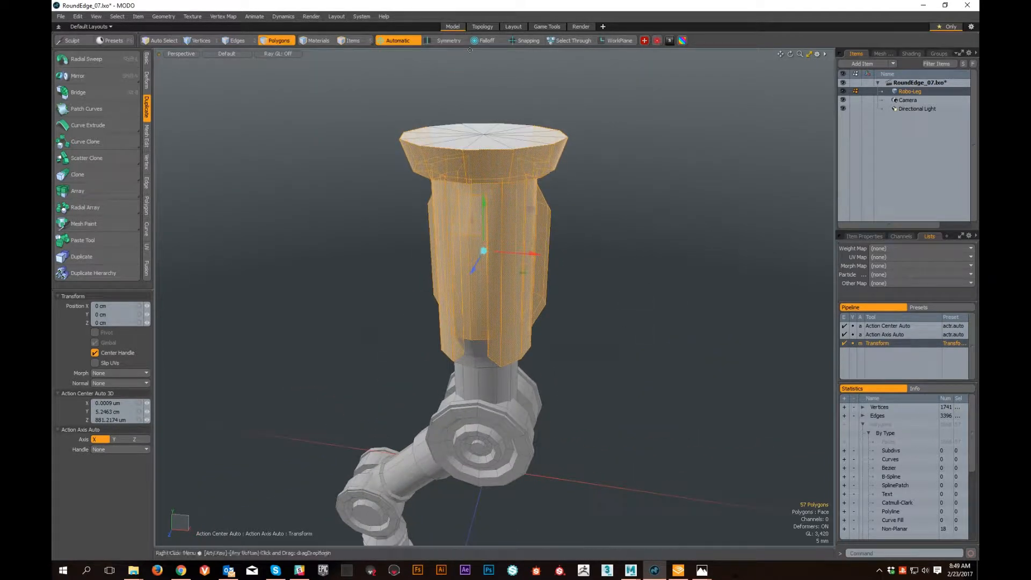
left_click(605, 145)
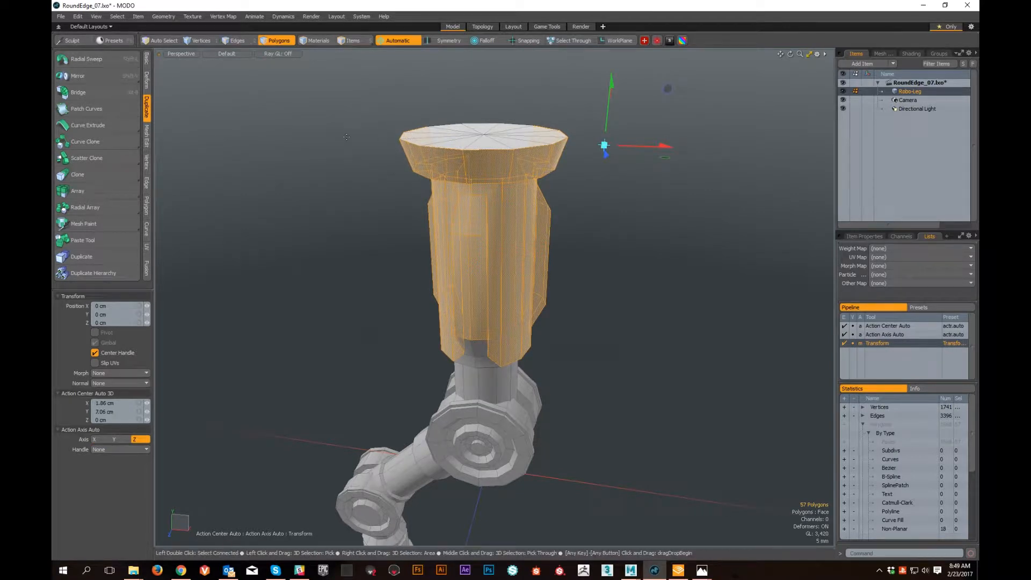
- Drop the Transform tool, reactivate it and reposition its handle on either side of the upper leg
key("space")
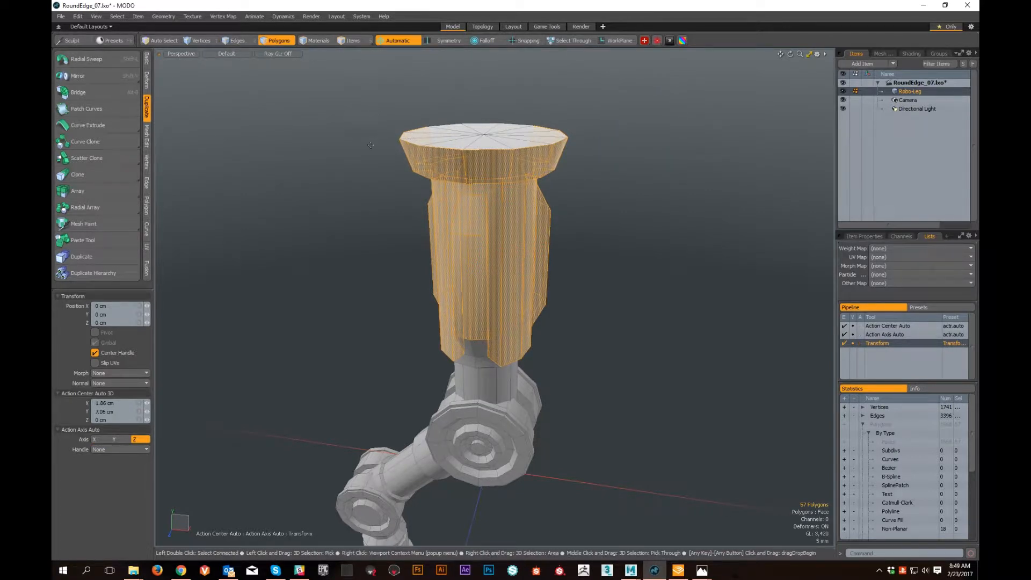
key("space")
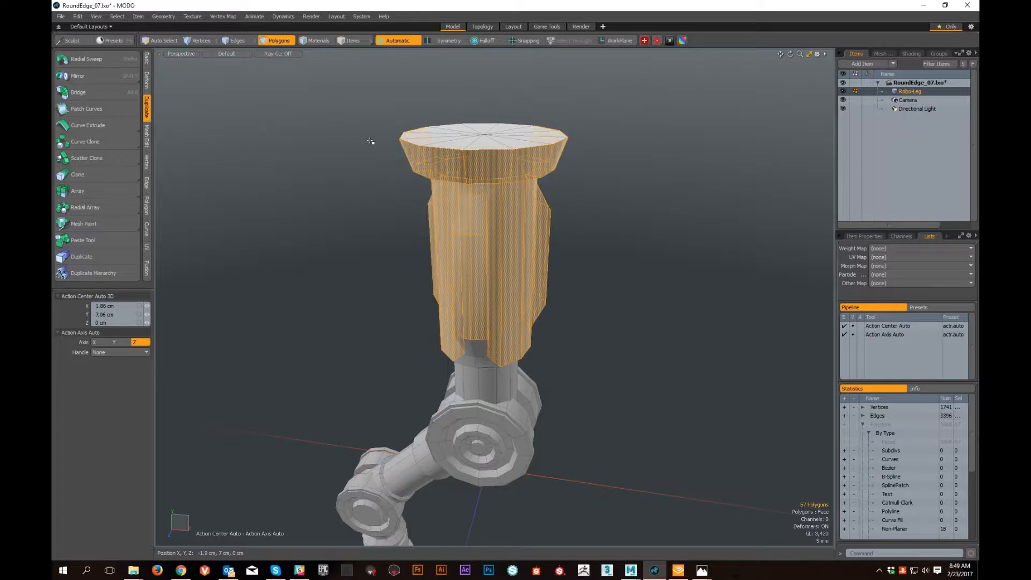
key("y")
left_click(371, 141)
left_click(597, 185)
key("ctrl+z")
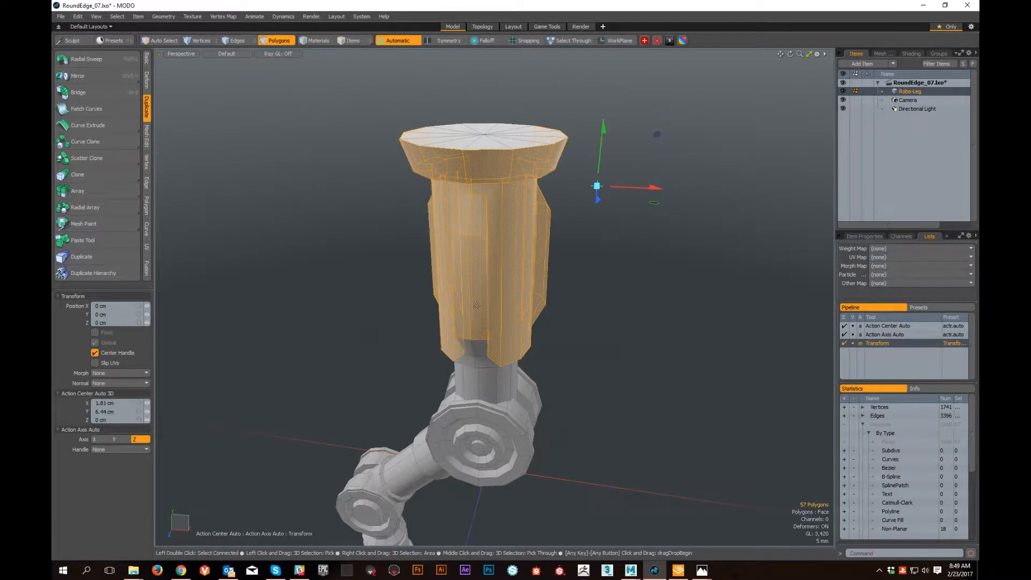
- Set the action center back to (none), drop the Transform tool and show Robo-Leg's item properties
left_click(398, 43)
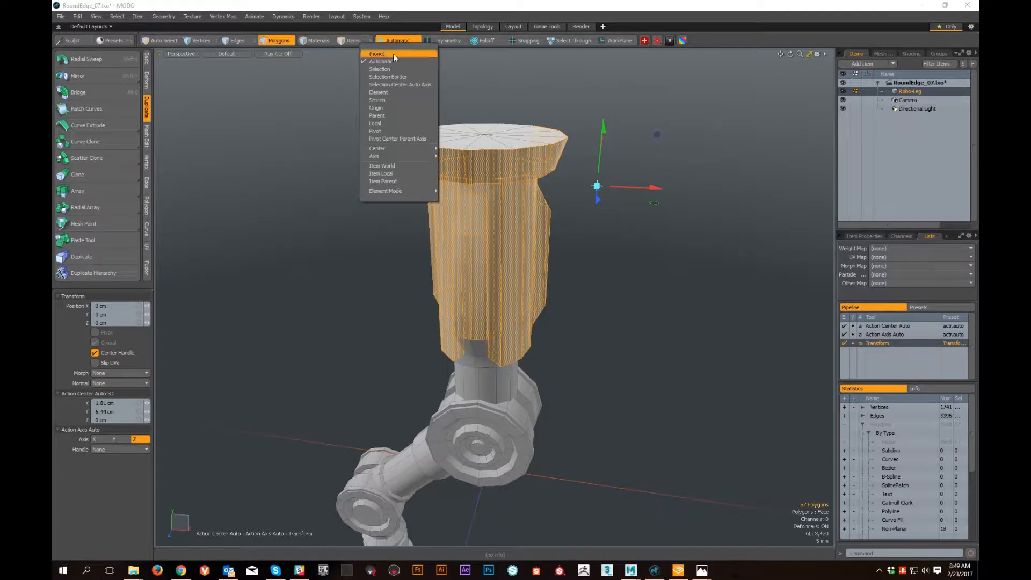
left_click(393, 53)
key("space")
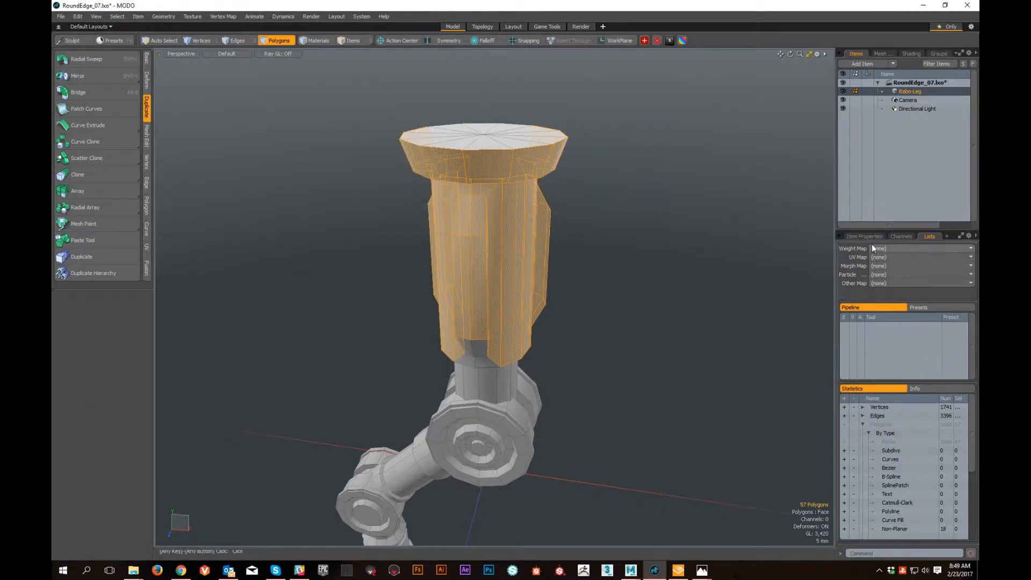
left_click(862, 236)
left_click_drag(323, 76, 380, 66, "alt")
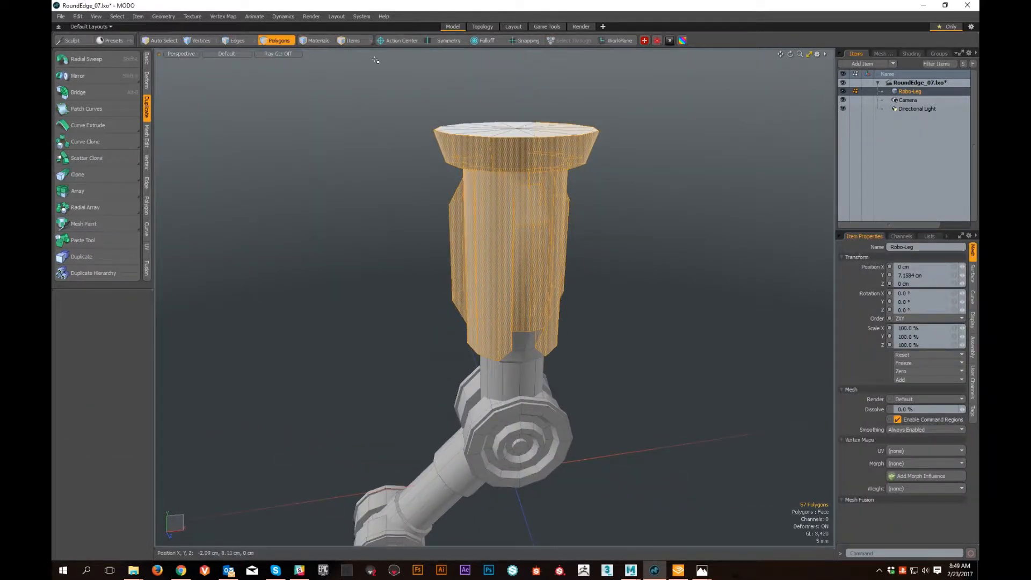
- Select the polygon loop around the diagonal strut between the two joints and extend it to the whole connected strut
left_click_drag(639, 295, 606, 290, "alt")
scroll(606, 290, "down", 5)
scroll(527, 279, "up", 4)
left_click_drag(529, 376, 539, 295, "alt+shift")
scroll(539, 295, "up", 5)
key("3")
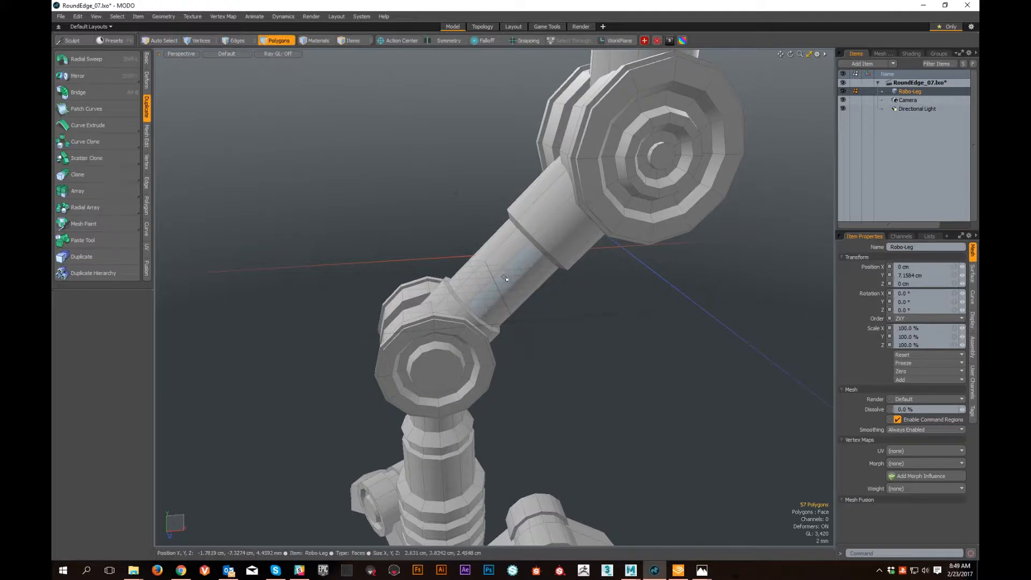
left_click_drag(501, 275, 503, 281)
key("l")
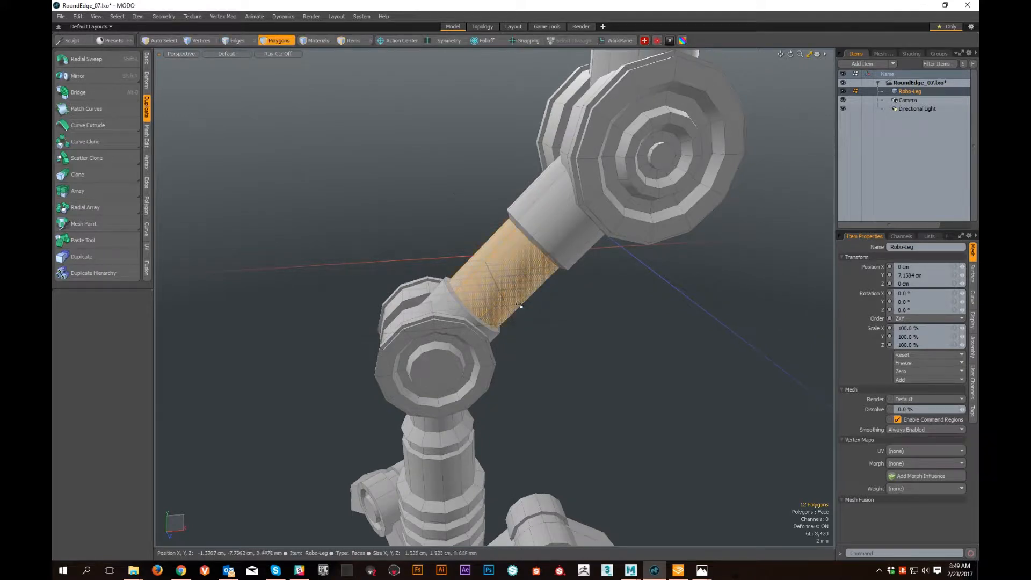
left_click_drag(546, 329, 568, 313, "alt")
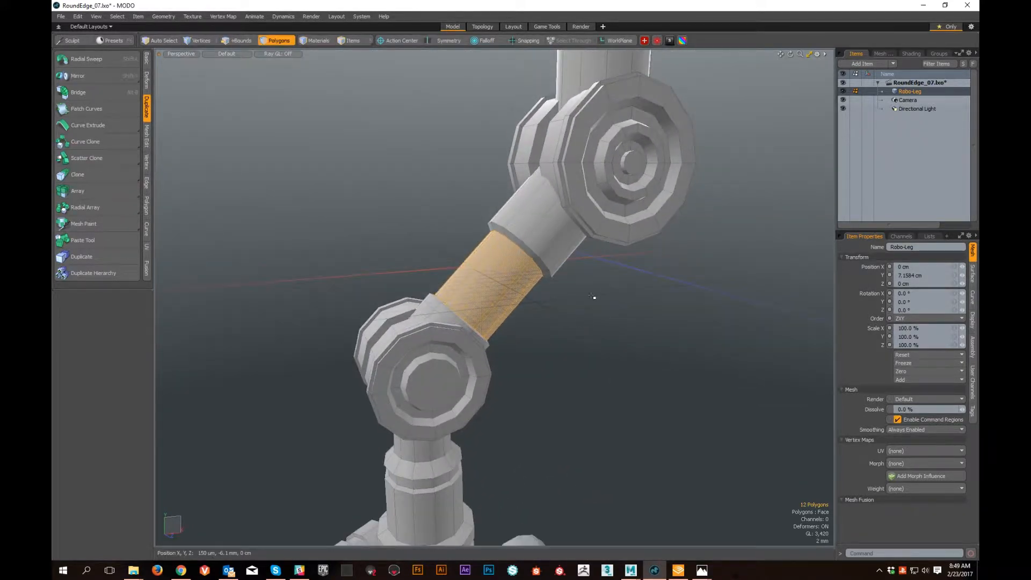
key("shift+Up")
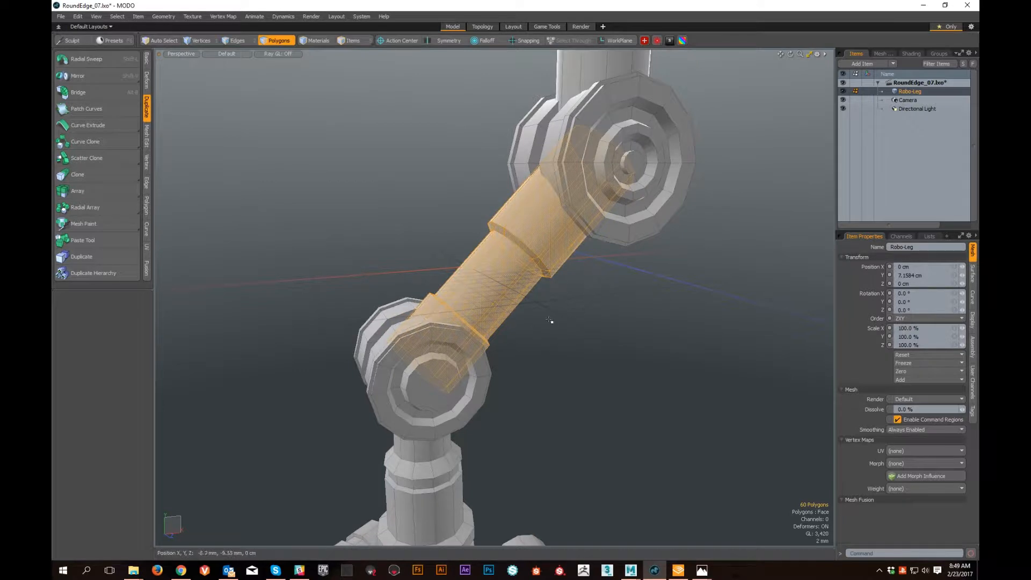
- Activate the Transform tool on the strut and set the action center to Selection, inspecting how the handle aligns
key("w")
mouse_move(557, 345)
left_mouse_down("alt")
mouse_move(504, 361)
mouse_move(564, 344)
left_mouse_up("alt")
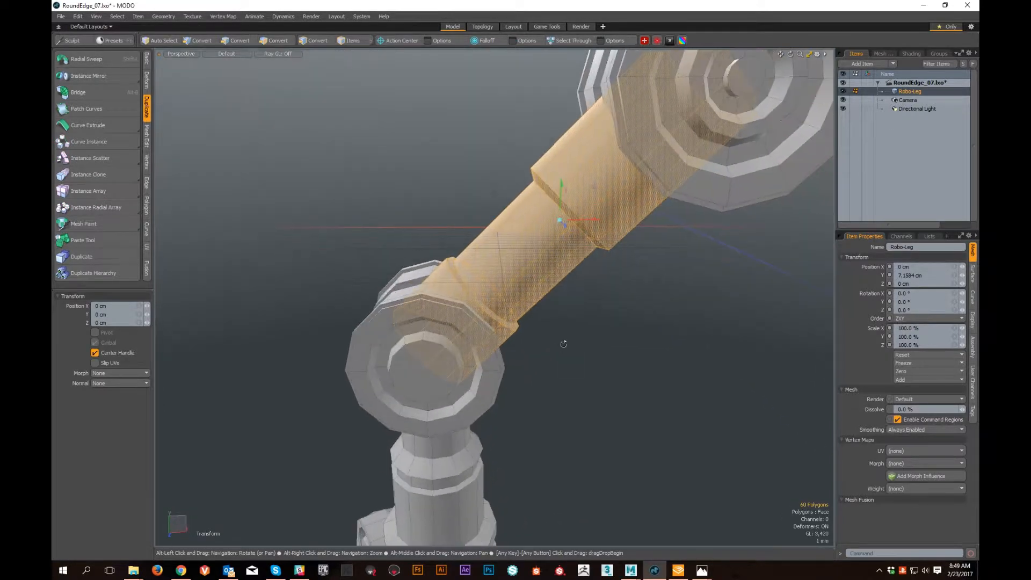
left_click(387, 40)
left_click(379, 67)
left_click_drag(617, 280, 822, 279, "alt")
right_click_drag(457, 271, 488, 270, "alt")
left_click_drag(488, 270, 545, 349, "alt")
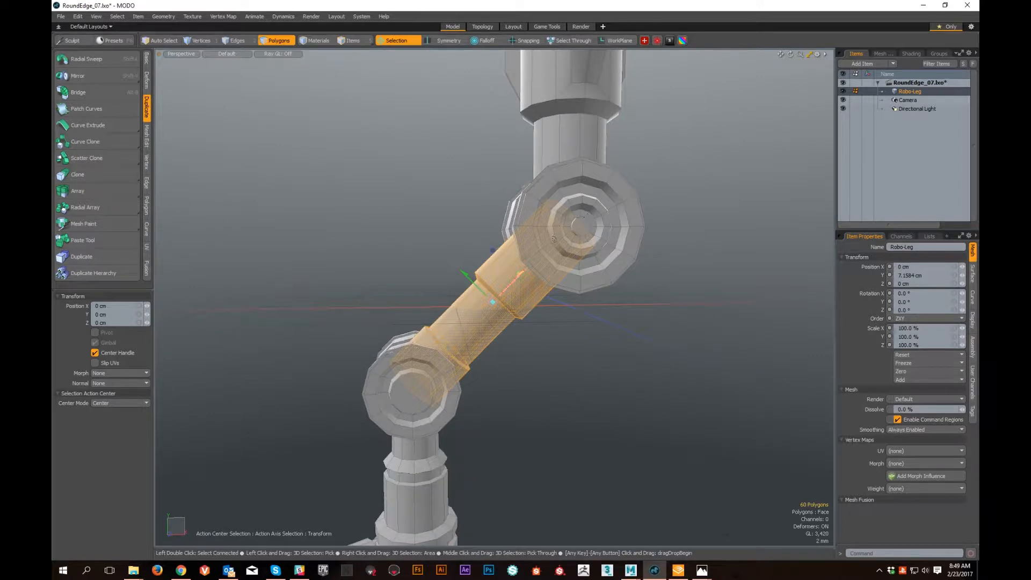
left_click_drag(618, 301, 481, 301, "alt")
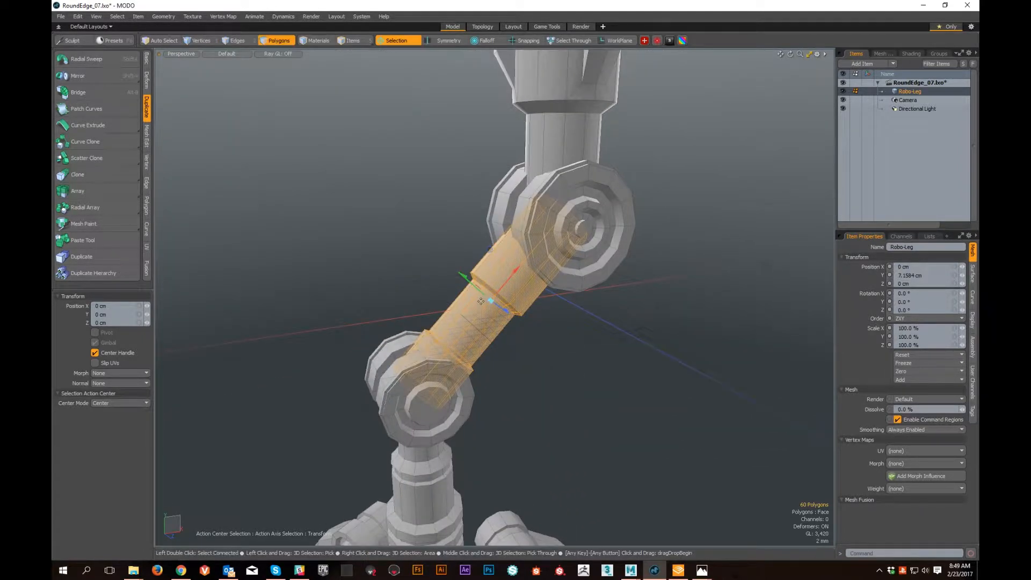
- Reset the action center to (none) and return it to Selection to compare the handle's orientation on the strut
key("alt+a")
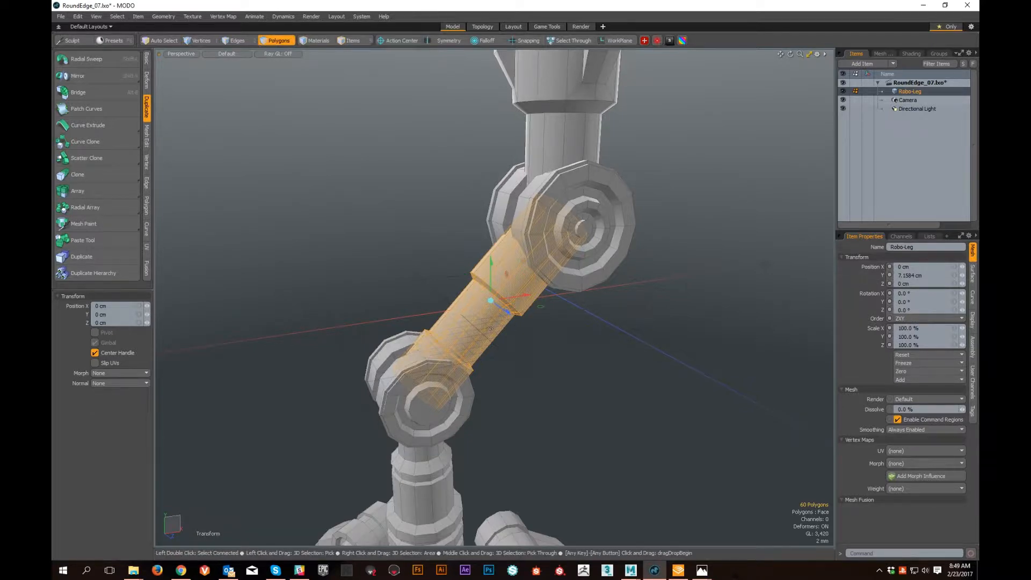
key("alt+a")
left_click_drag(471, 334, 381, 329, "alt")
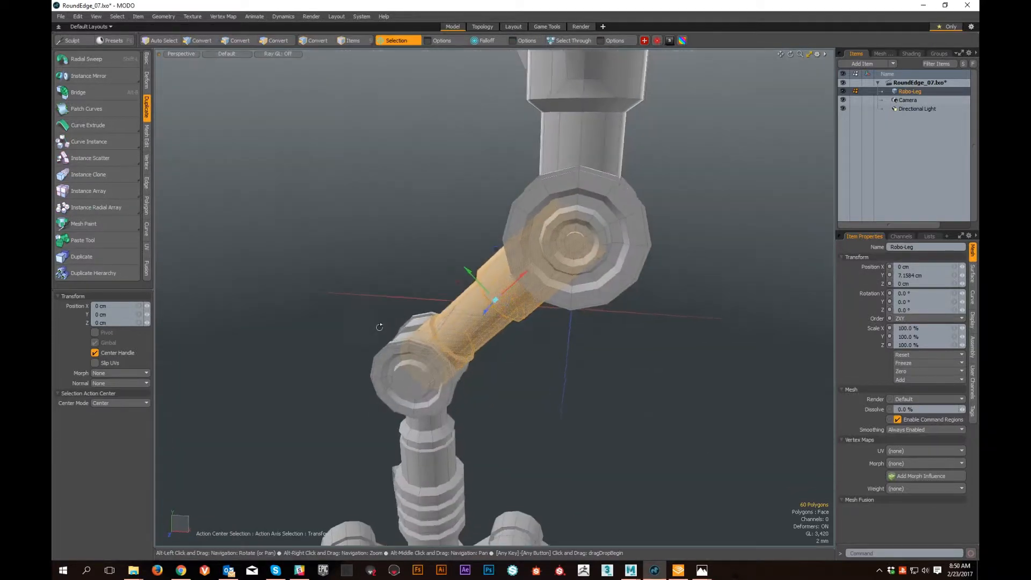
- Undo and restore the Selection action center on the strut to compare the transform handle's orientation from close up
right_click_drag(382, 329, 419, 327, "alt")
left_click_drag(418, 327, 538, 309, "alt")
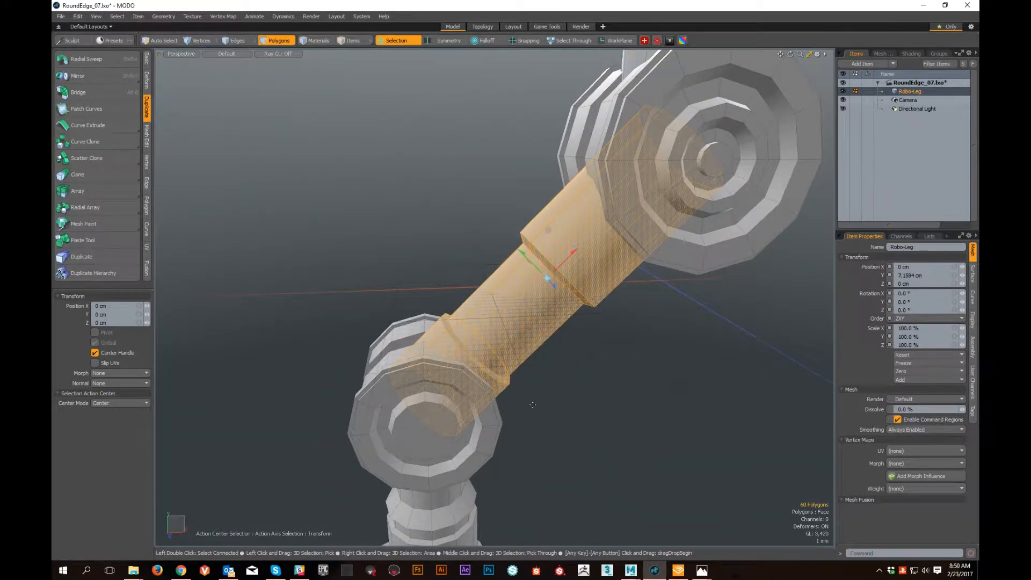
mouse_move(604, 383)
left_mouse_down("alt")
mouse_move(688, 384)
mouse_move(604, 375)
left_mouse_up("alt")
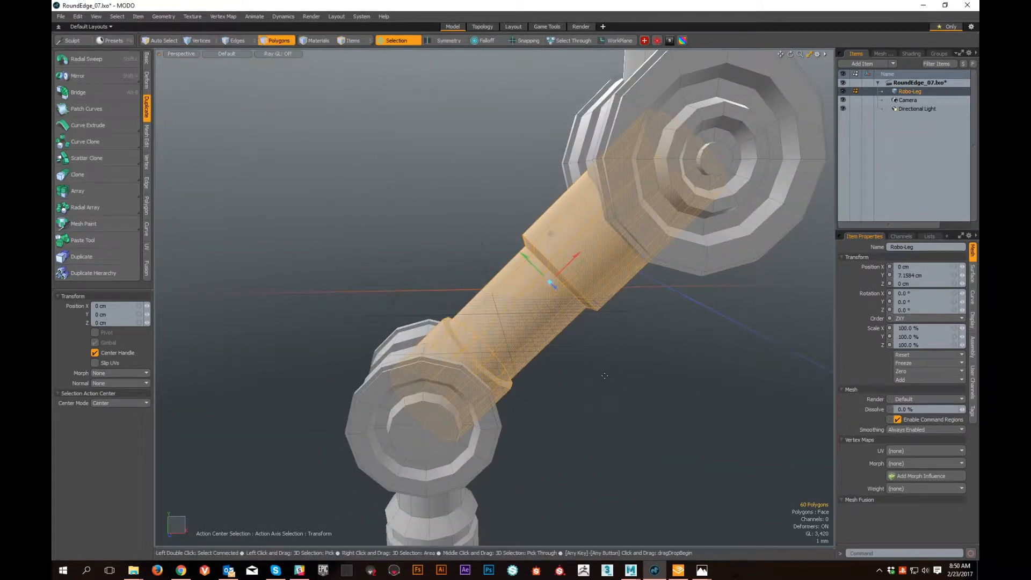
key("ctrl+z")
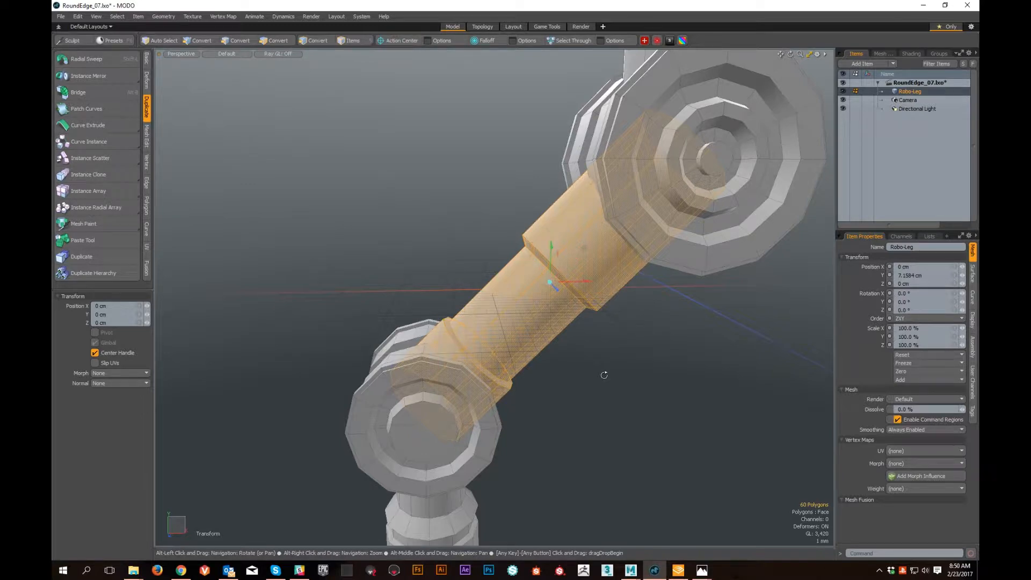
key("ctrl+shift+z")
left_click_drag(595, 360, 562, 336, "alt")
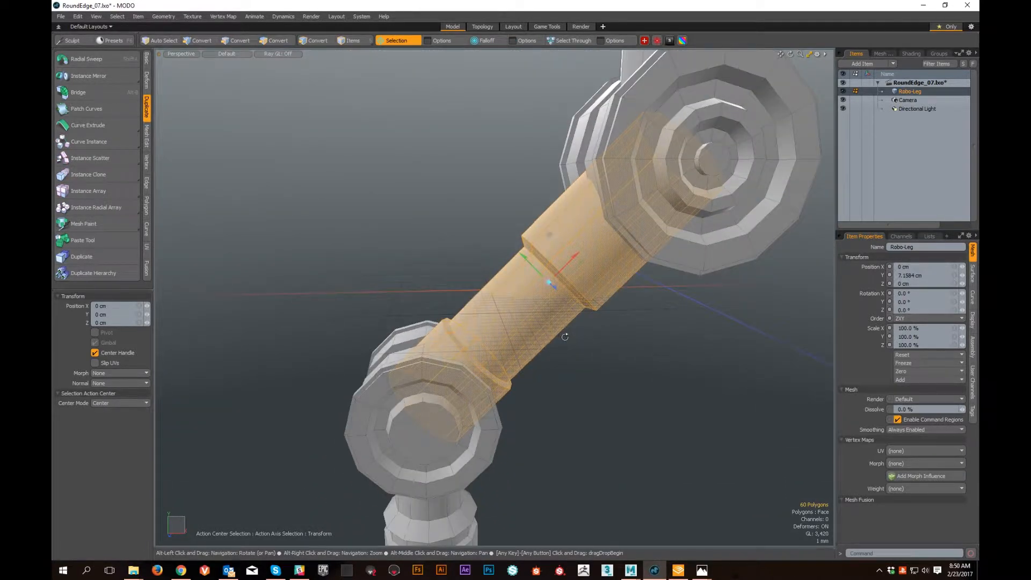
key("ctrl+z")
key("ctrl+shift+z")
- Examine from several sides and distances how the Selection handle's axes align with the strut
left_click_drag(585, 247, 548, 281)
left_click_drag(482, 347, 472, 357)
left_click_drag(537, 425, 569, 338, "ctrl+alt")
left_click_drag(569, 338, 752, 371, "ctrl+alt")
key("ctrl+z")
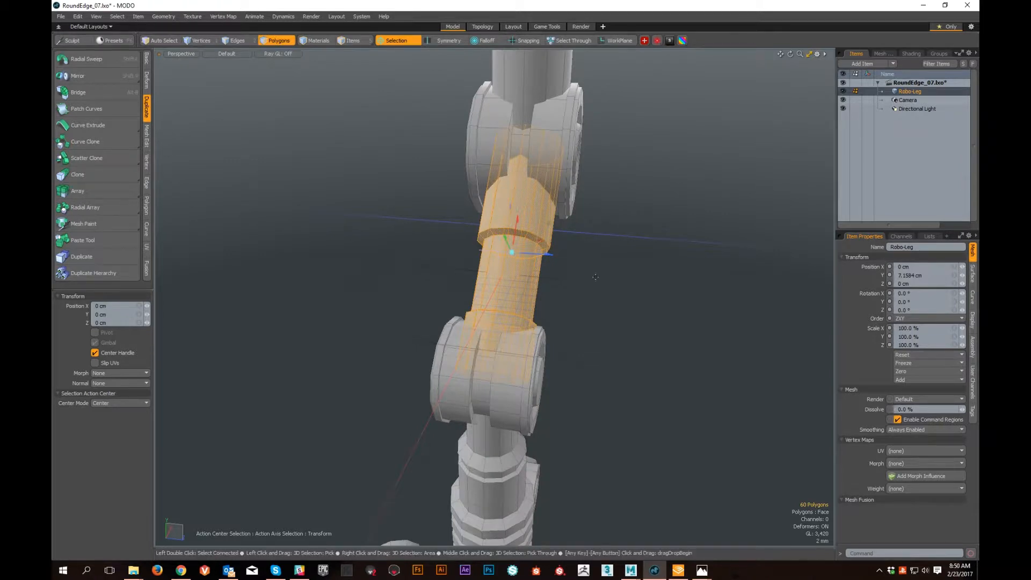
left_click_drag(525, 264, 534, 288, "ctrl+alt")
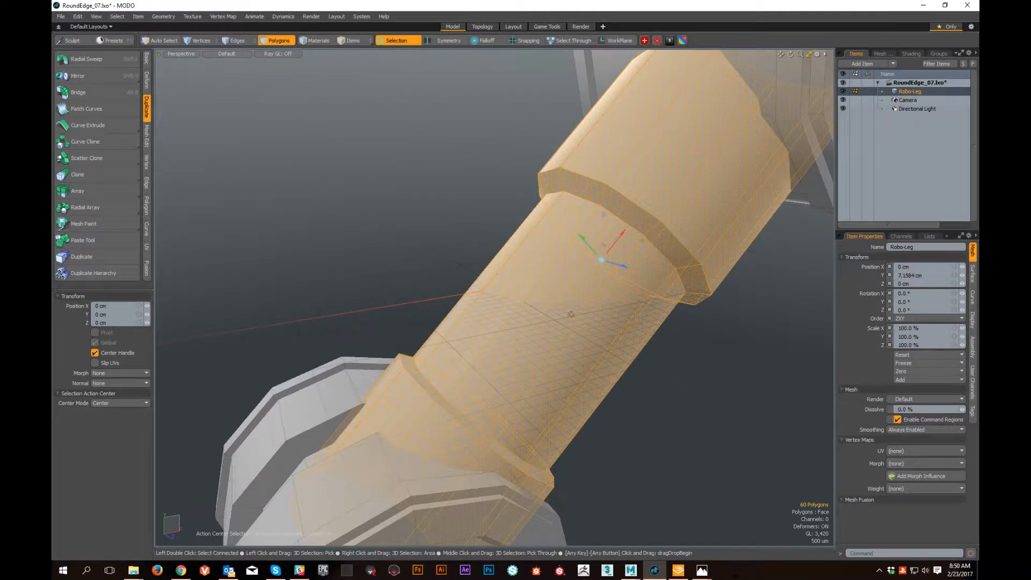
left_click_drag(727, 392, 626, 361, "ctrl+alt")
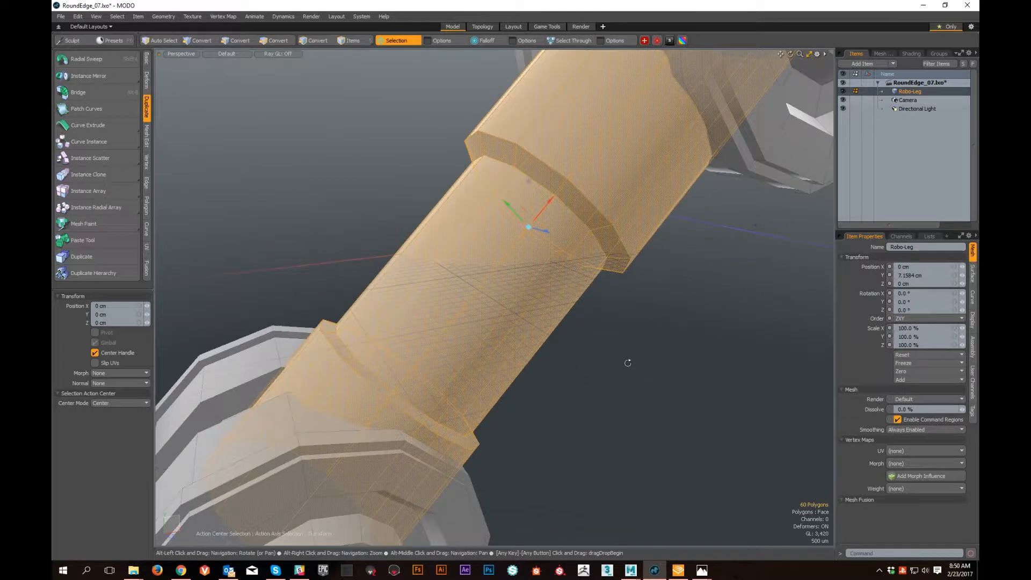
left_click_drag(638, 408, 509, 303, "alt")
left_click_drag(518, 140, 556, 257, "alt+shift")
scroll(571, 358, "down", 5)
scroll(555, 359, "down", 3)
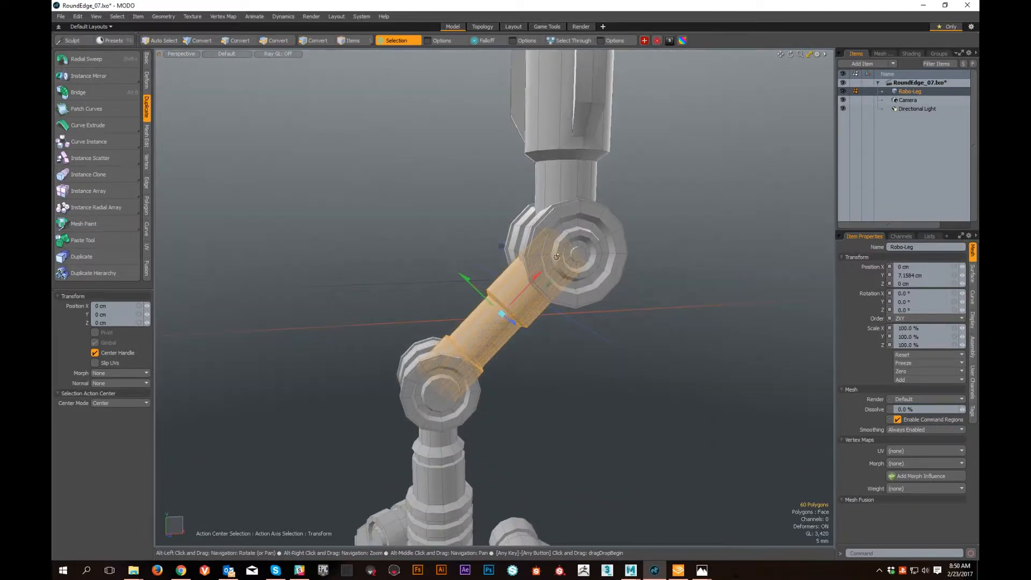
left_click_drag(589, 377, 478, 361, "alt+shift")
scroll(484, 334, "up", 4)
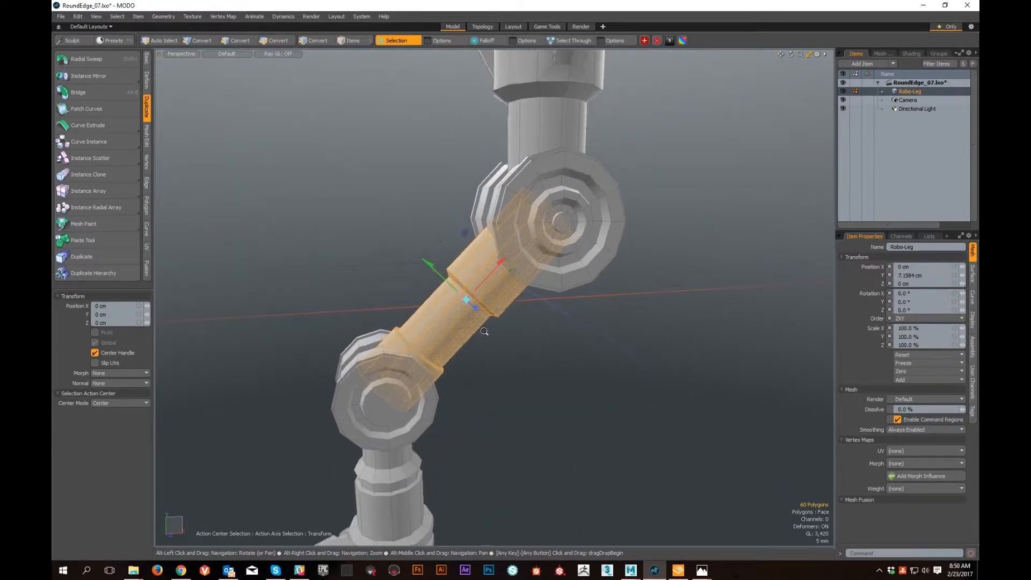
- Set the strut's action center to Local, comparing its handle orientation with (none) before returning to Local
left_click(398, 41)
left_click(392, 53)
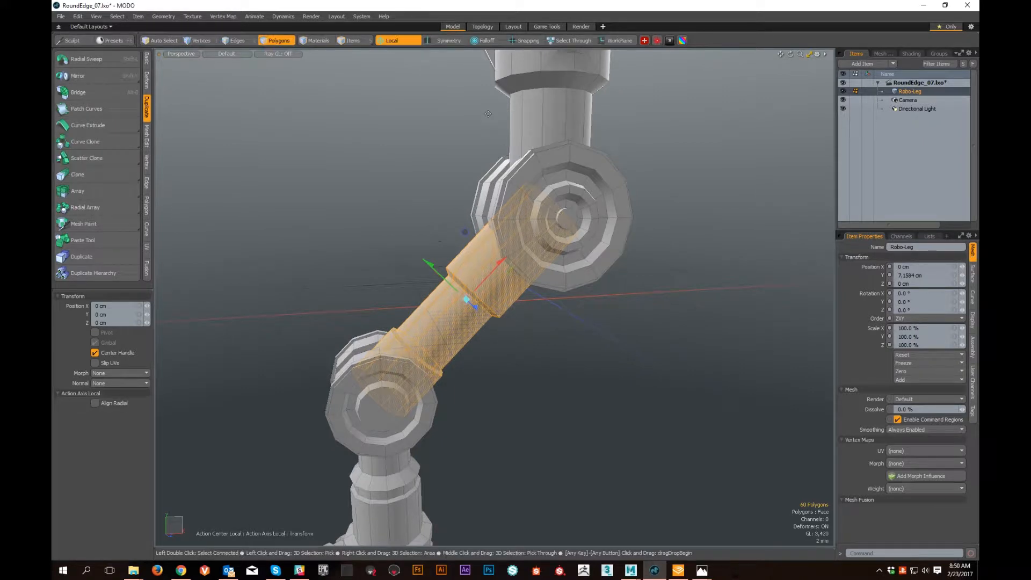
left_click(405, 40)
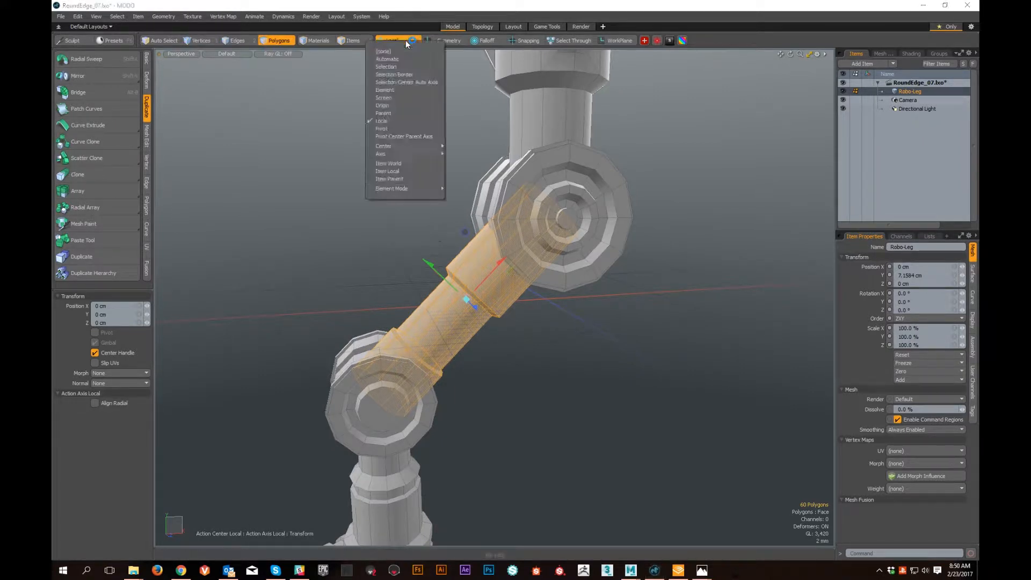
left_click(404, 122)
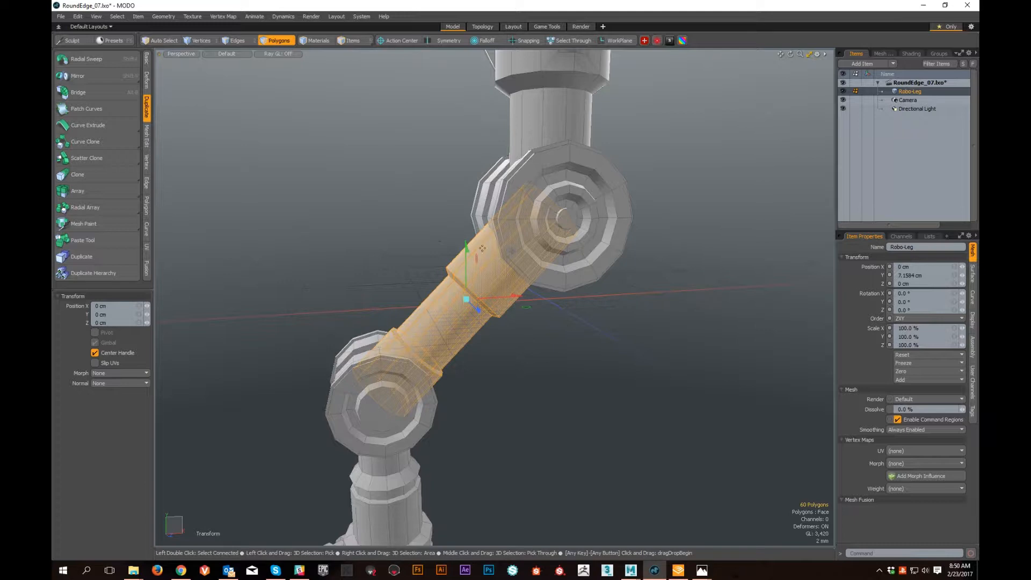
key("alt+l")
key("alt+s")
key("alt+l")
left_click_drag(548, 297, 466, 213, "alt")
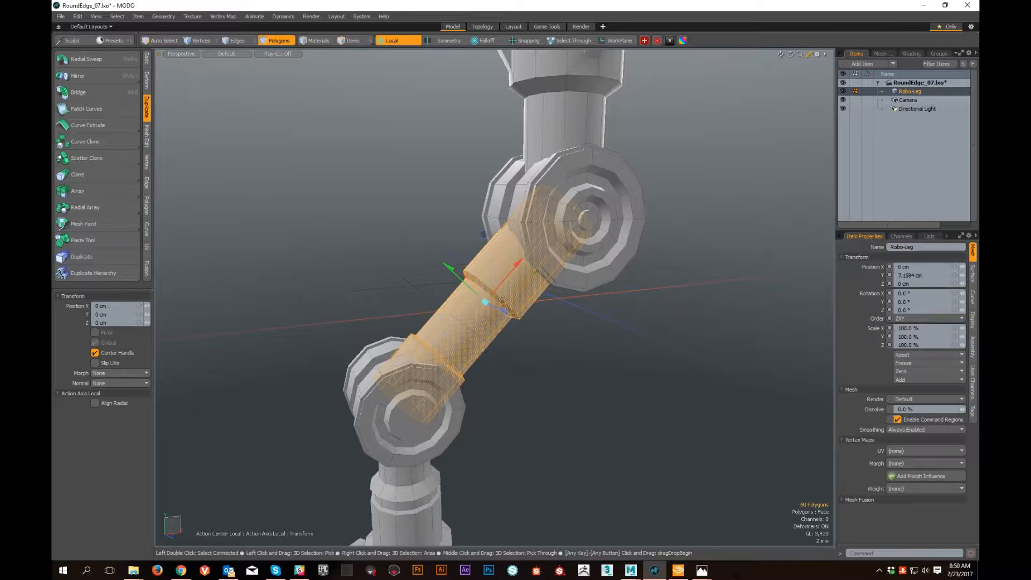
left_click_drag(501, 308, 538, 402, "alt")
mouse_move(549, 342)
left_mouse_down("alt")
mouse_move(515, 324)
mouse_move(534, 350)
left_mouse_up("alt")
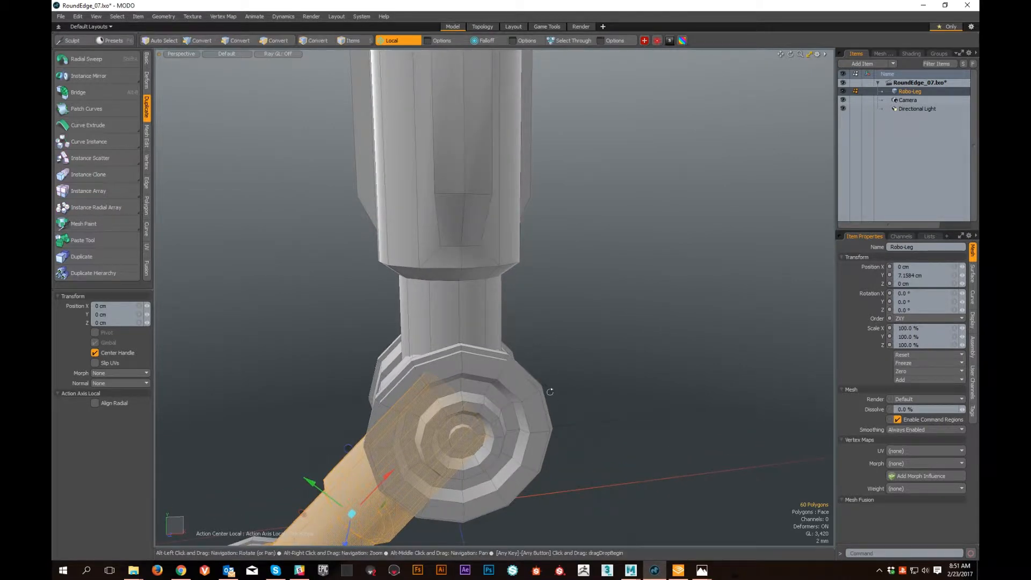
- Drop the Transform tool, select the connected round joint on one of the foot's toes and hide all other geometry
middle_click_drag(545, 381, 582, 234, "alt")
right_click_drag(583, 235, 543, 224, "alt")
middle_click_drag(479, 379, 517, 267, "alt")
left_click_drag(517, 267, 470, 383, "alt")
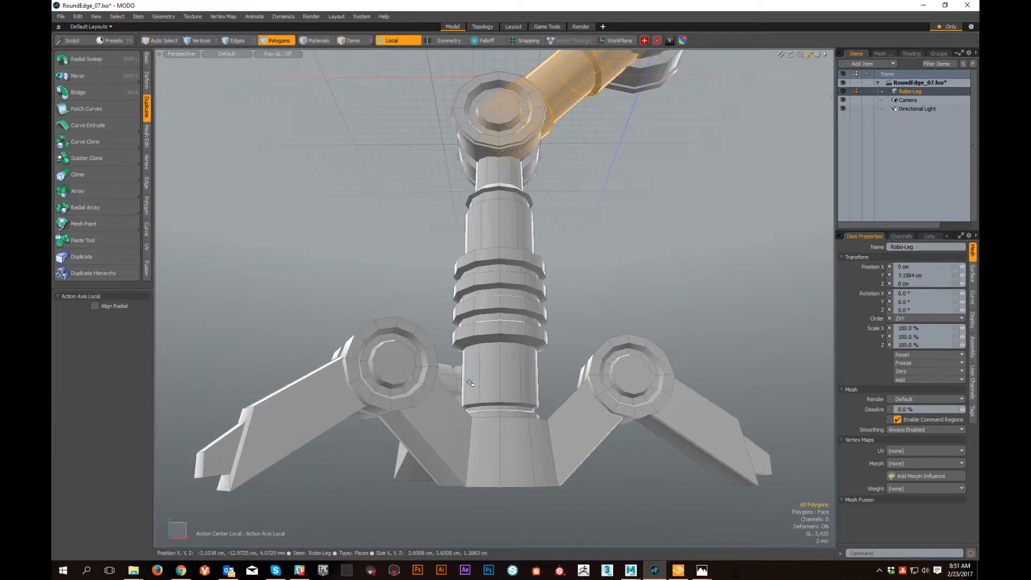
double_click(379, 332)
left_click_drag(379, 333, 487, 297, "alt")
key("shift+h")
left_click_drag(488, 297, 406, 354, "ctrl+alt")
left_click(588, 285)
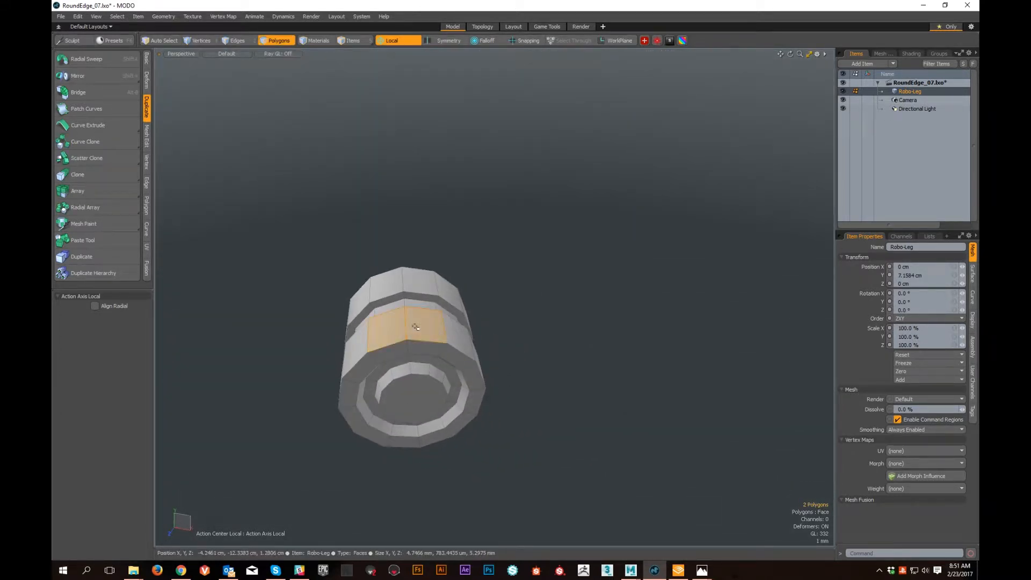
- Select every other outer polygon around both rims of the isolated joint using pattern selection
left_click_drag(415, 327, 414, 352, "alt")
left_click(414, 352)
key("alt+b")
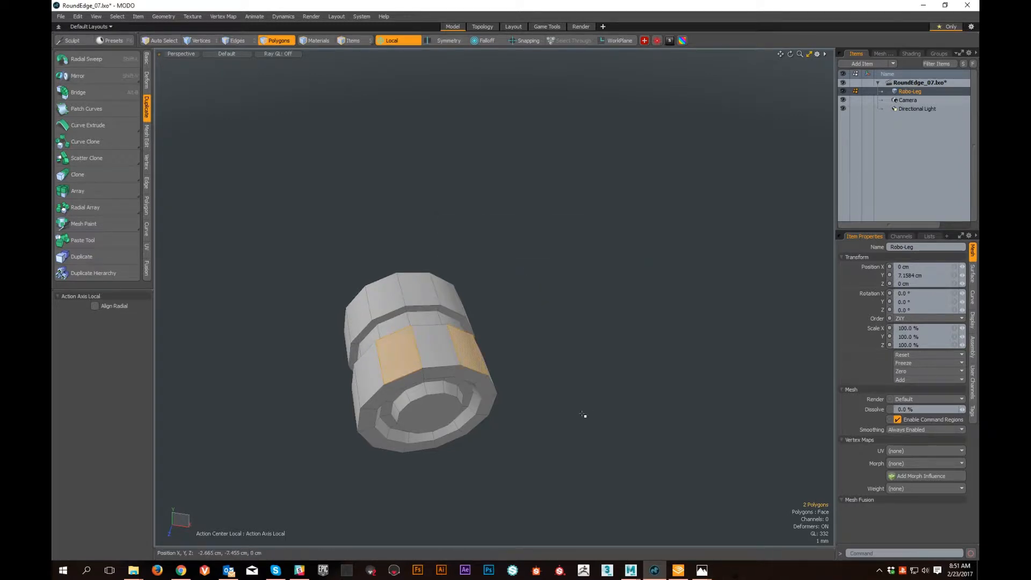
key("Up")
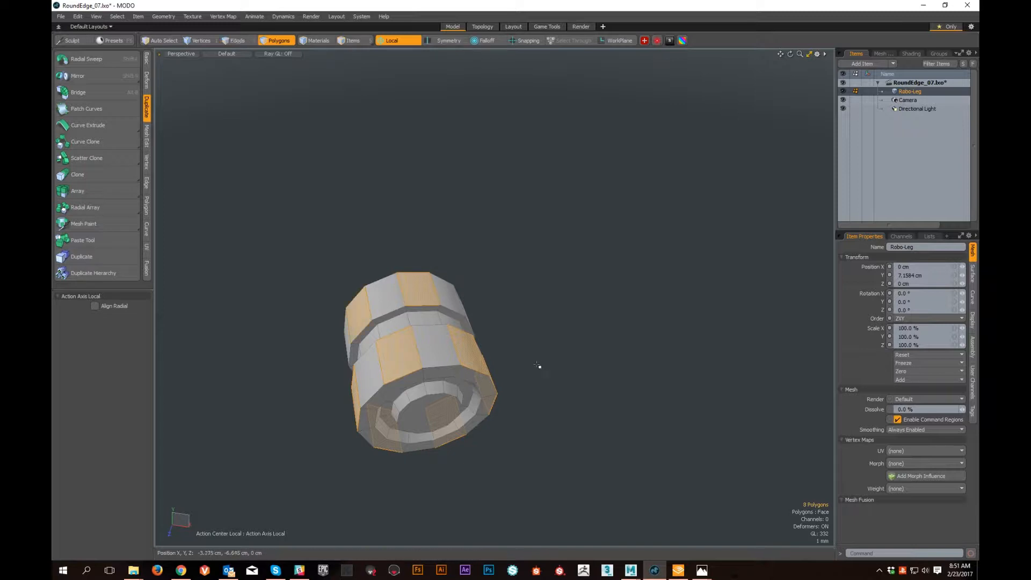
left_click_drag(537, 365, 522, 330, "alt")
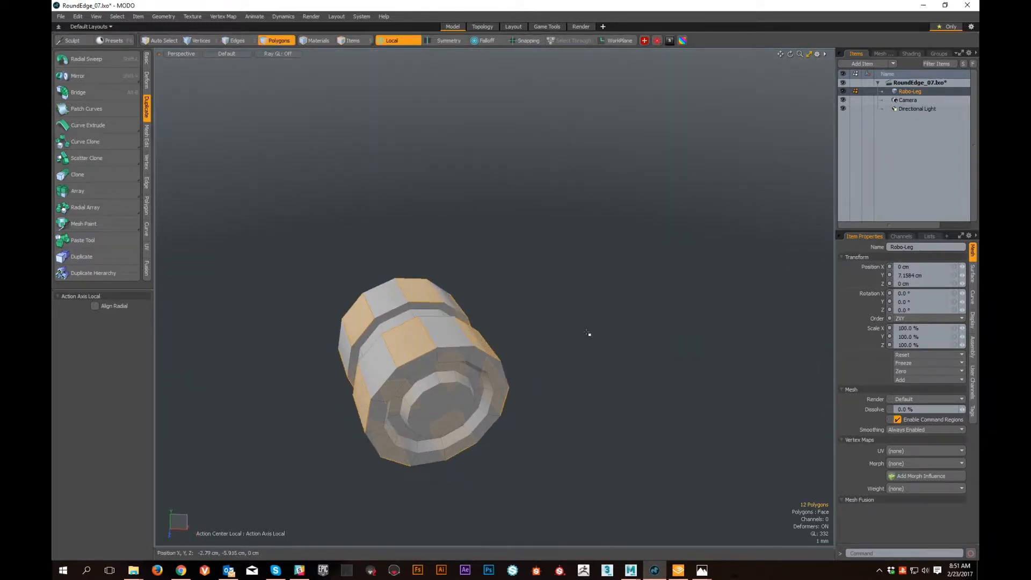
- Bevel the alternating rim polygons outward to form blocky teeth around the joint
key("b")
left_click_drag(433, 392, 447, 420)
left_click_drag(647, 416, 637, 356, "alt")
key("alt")
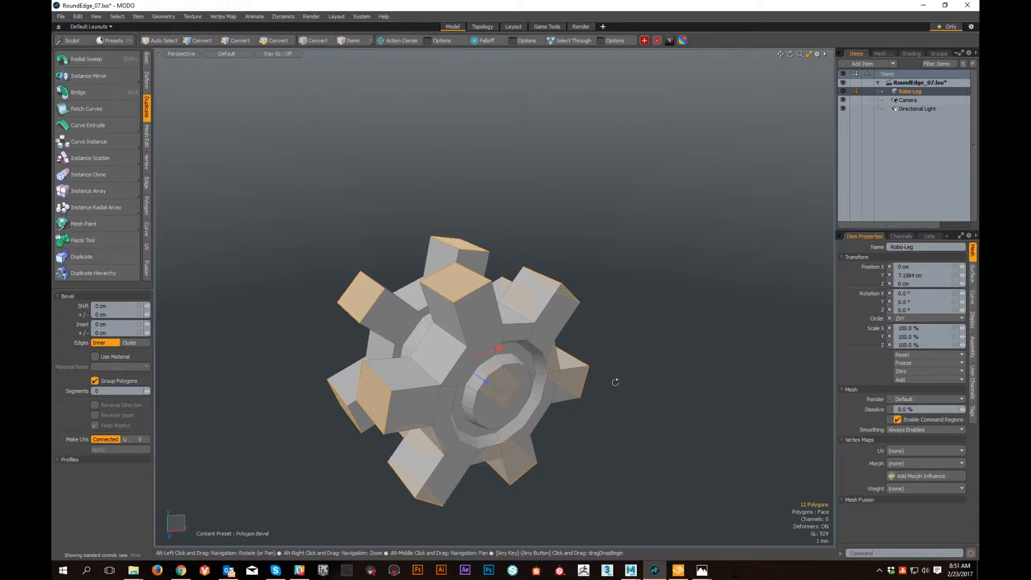
- Activate scaling on the tooth caps with the action center at (none) and inspect the single shared handle
key("r")
left_click_drag(447, 279, 449, 301, "alt")
right_click_drag(449, 300, 453, 321, "alt")
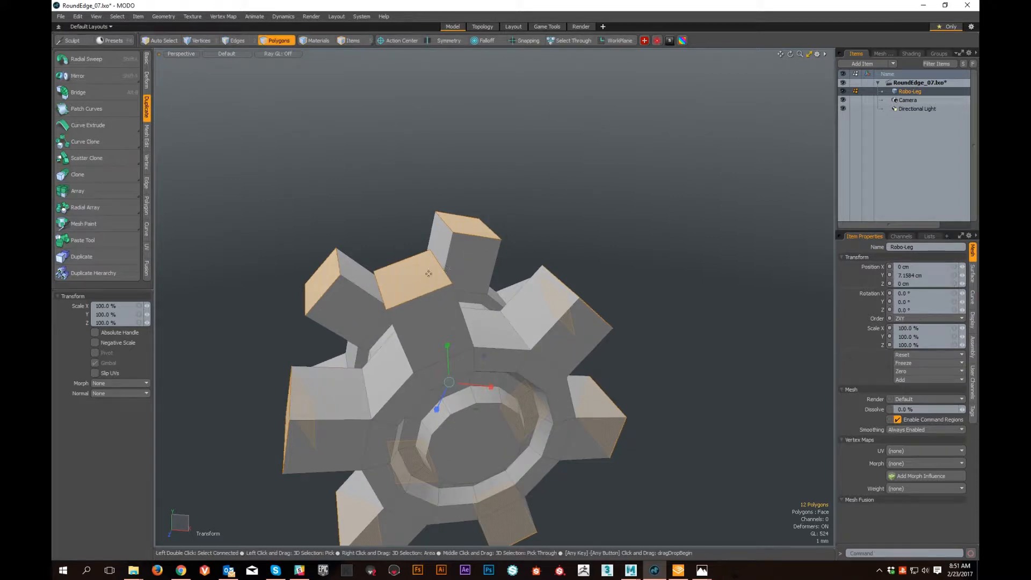
left_click_drag(529, 411, 491, 248, "alt")
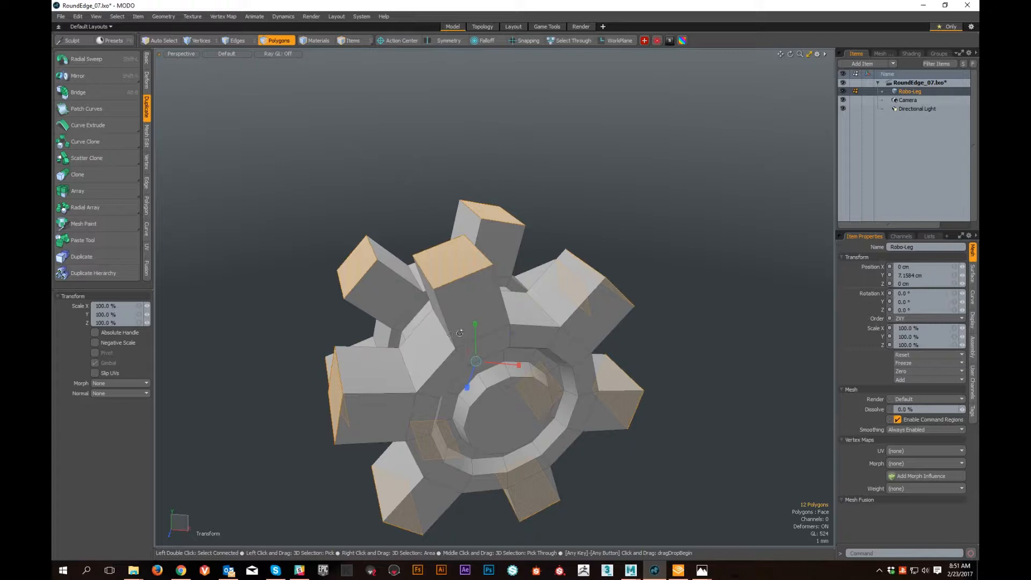
- Set the action center to Local and scale the tooth caps along Y to about 65.5%
key("alt+a")
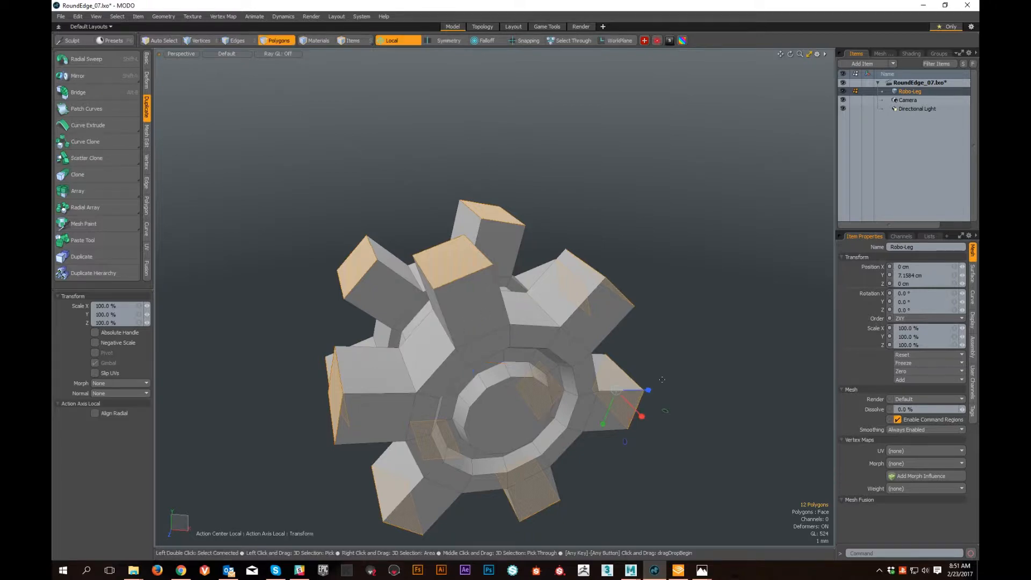
left_click_drag(737, 438, 590, 408, "alt")
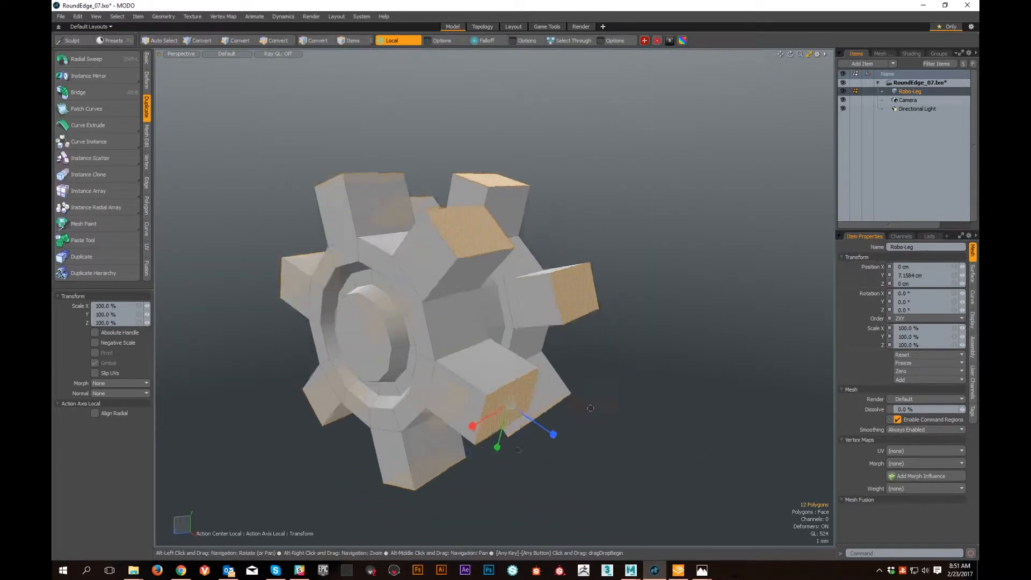
middle_click_drag(590, 408, 579, 323, "alt")
scroll(539, 402, "up", 3, "alt")
left_click_drag(539, 402, 515, 314, "alt")
scroll(536, 380, "down", 4, "alt")
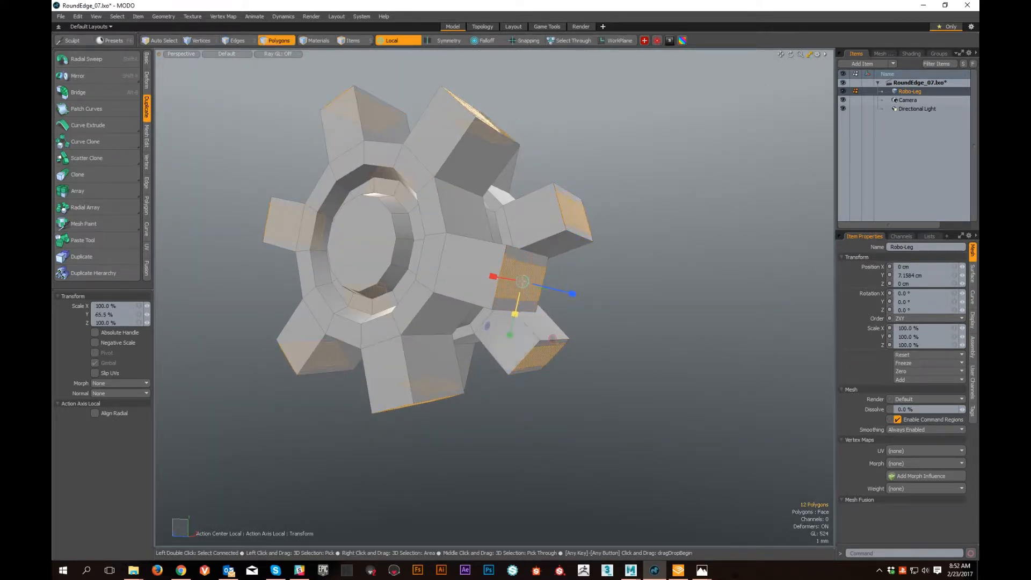
left_click_drag(555, 365, 560, 437, "alt")
- Undo the tooth cap scaling and the bevel, back to the twelve selected rim polygons
key("ctrl+z")
key("b")
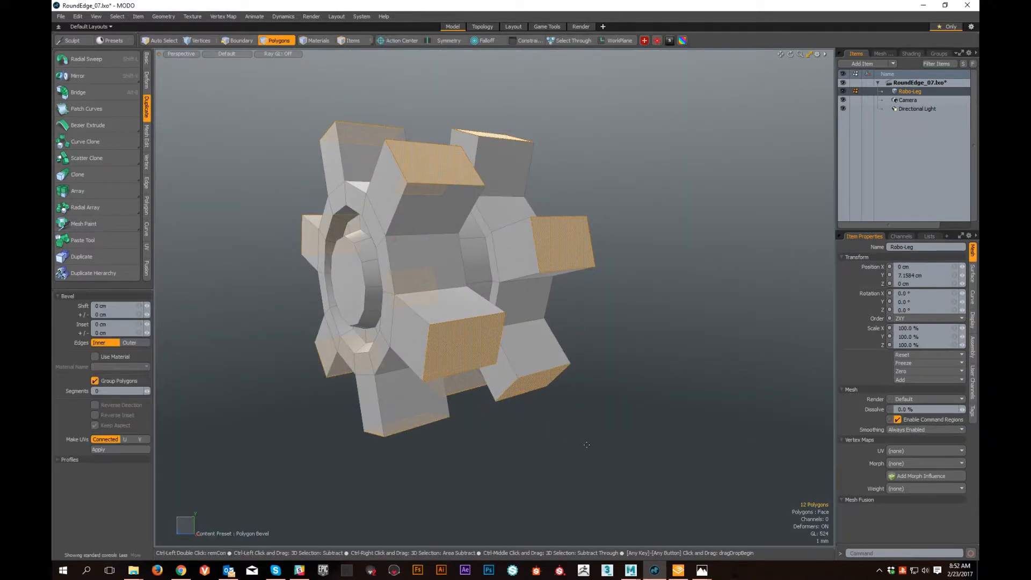
key("ctrl+z")
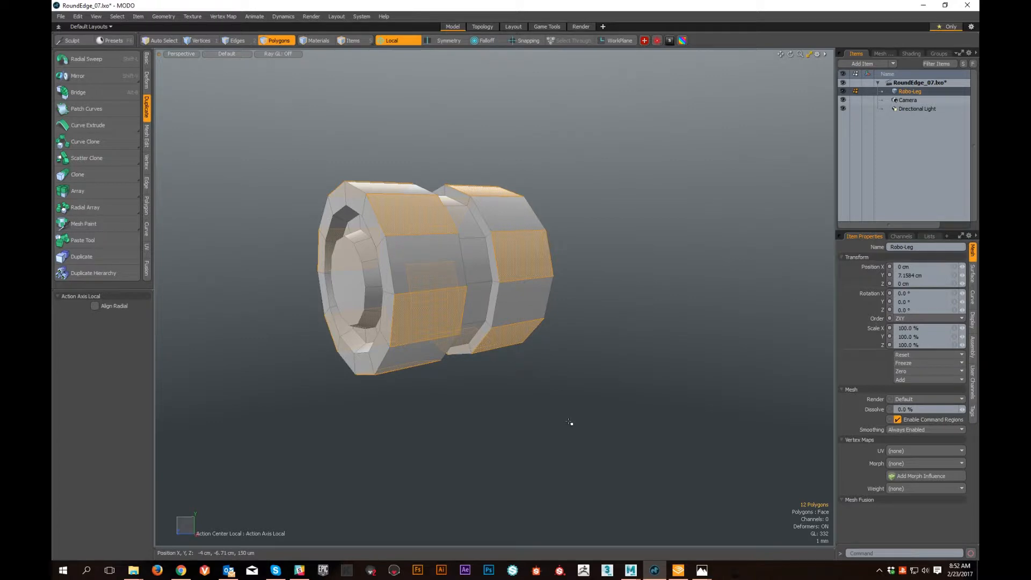
- Bevel the selected rim polygons outward into teeth again, drop the tool and dismiss the message dialog
key("b")
left_click_drag(406, 279, 452, 279)
key("space")
key("ctrl+space")
left_click(592, 311)
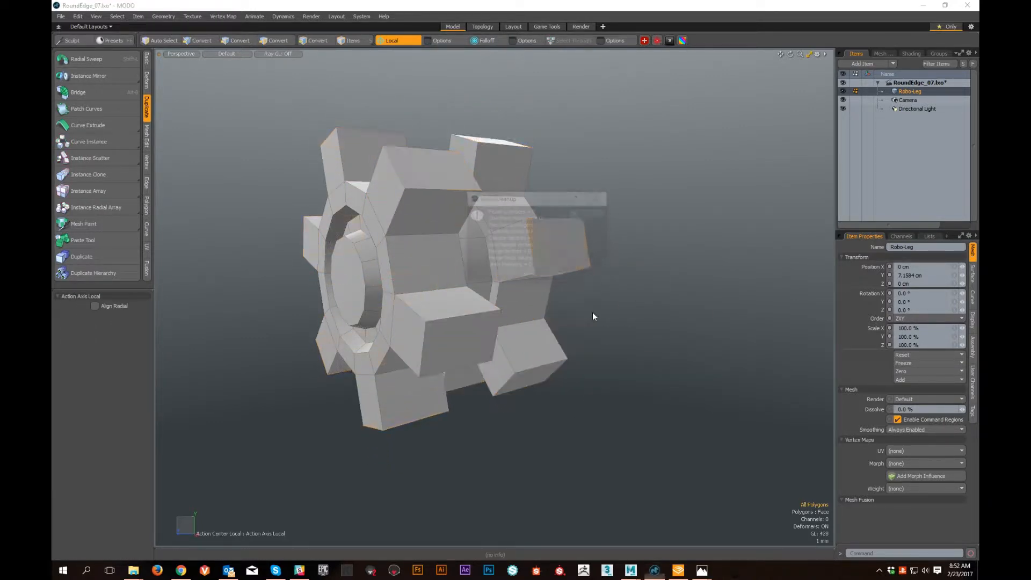
left_click(579, 213)
- Select the cap polygons of all the teeth around both rims using pattern selection
left_click(460, 331)
left_click(441, 170, "shift")
key("Up")
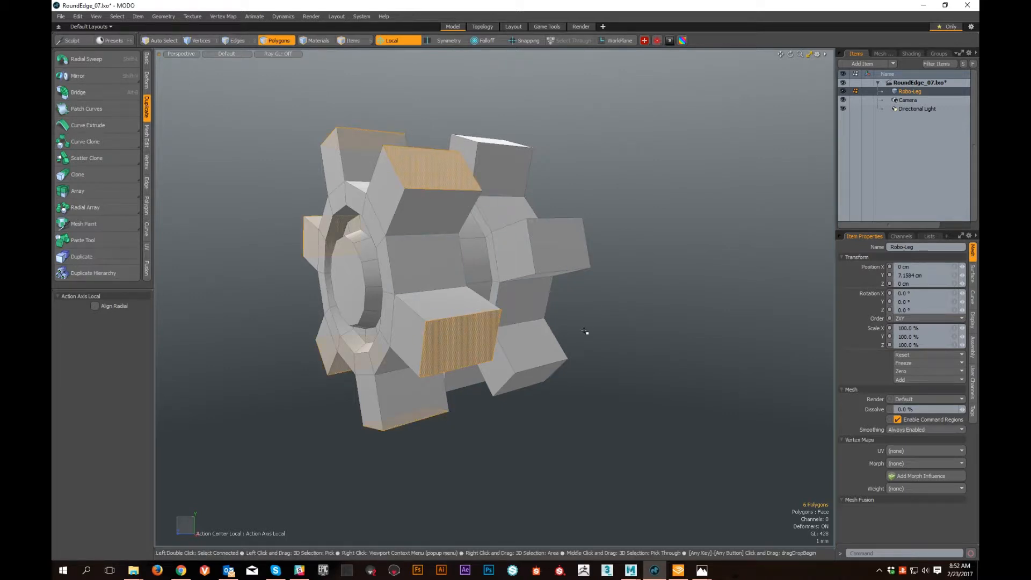
left_click_drag(578, 243, 527, 238, "alt")
left_click(532, 241, "shift")
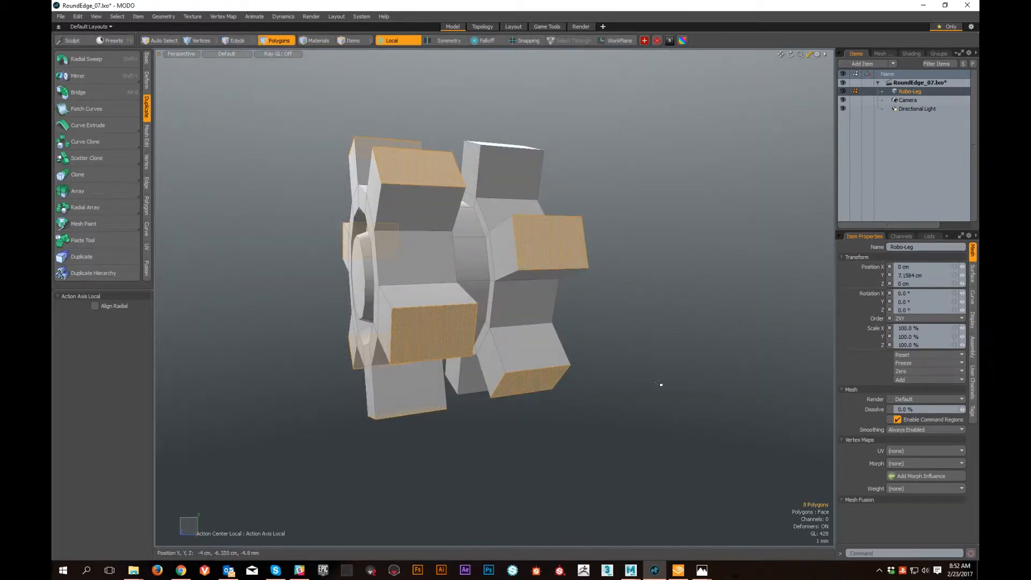
key("Up")
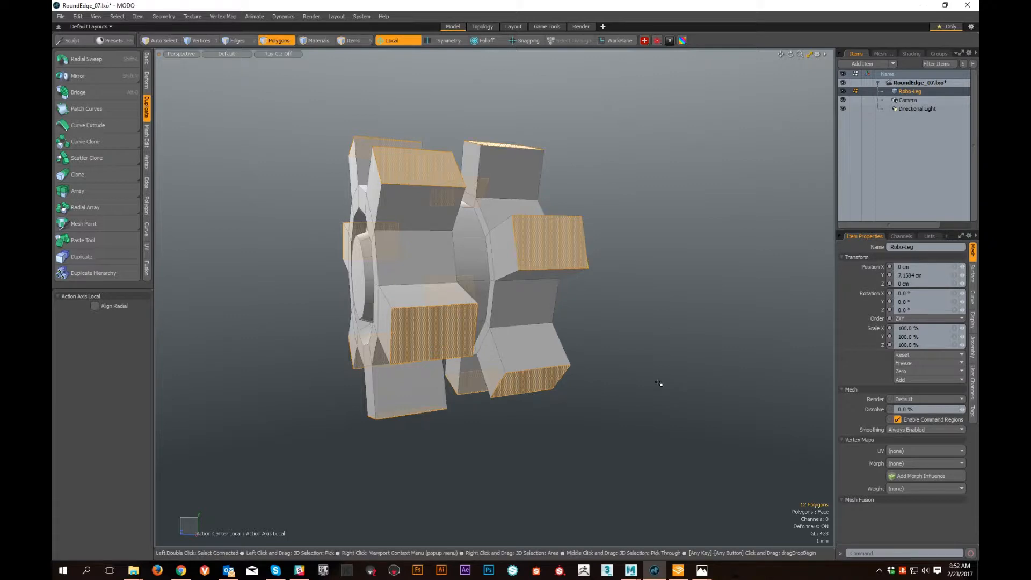
- Scale each tooth cap along its local Y axis to 27.5% and inspect the tapered teeth from several sides
key("r")
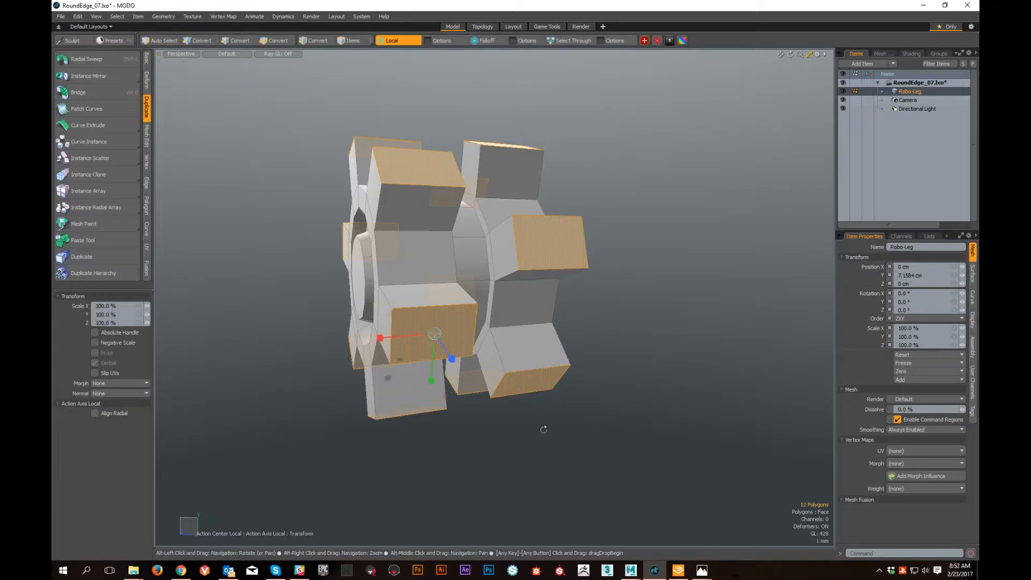
left_click_drag(544, 429, 595, 431, "alt")
left_click_drag(537, 419, 532, 376, "alt")
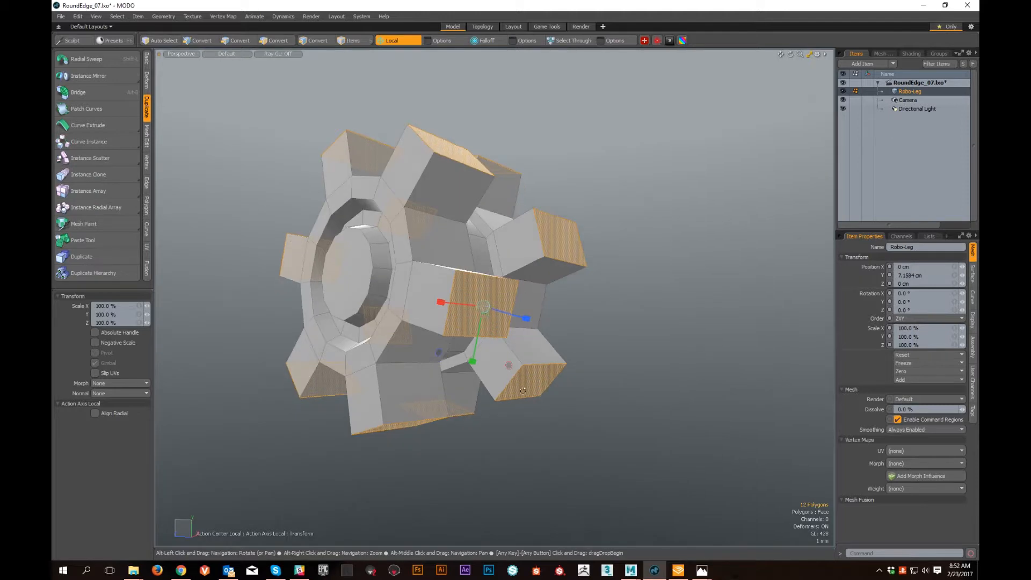
left_click_drag(473, 358, 464, 237)
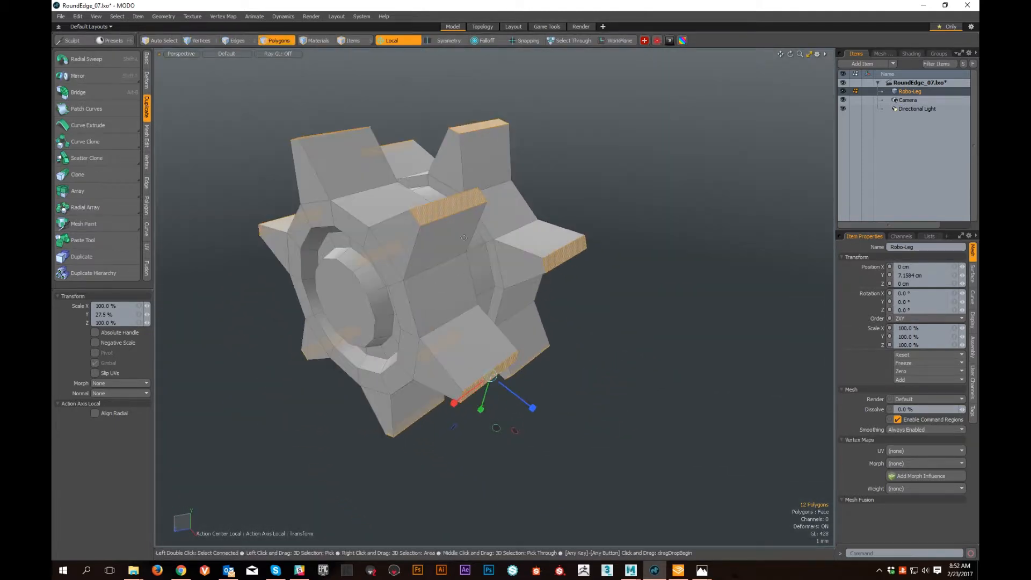
left_click_drag(580, 399, 525, 311, "alt")
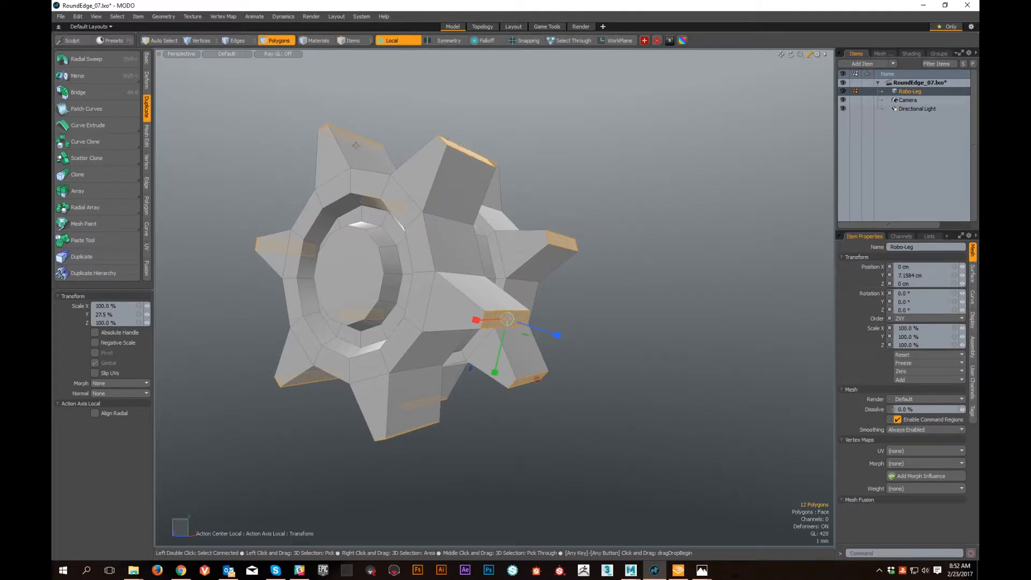
left_click_drag(543, 407, 441, 333, "alt")
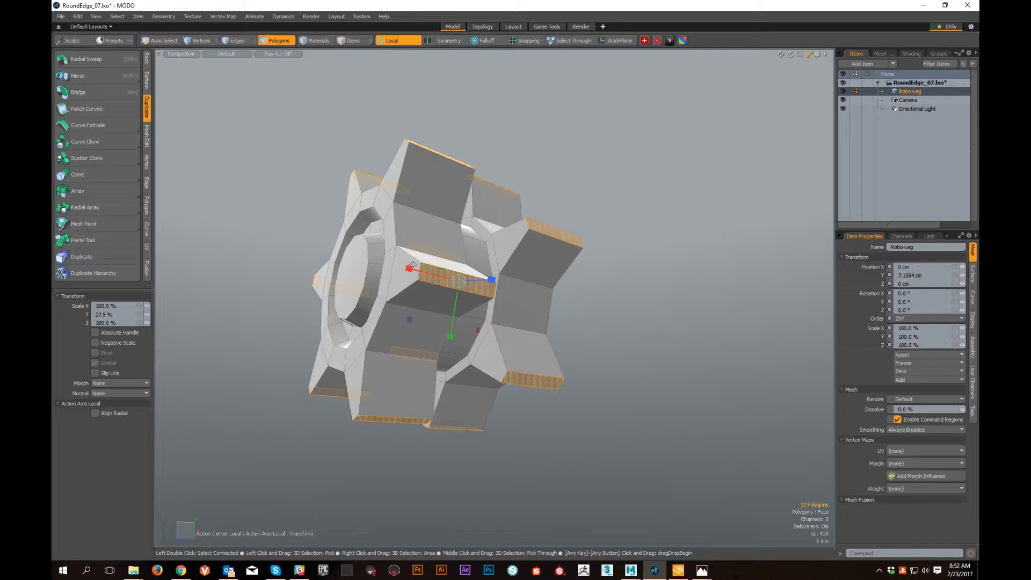
- Scale the selected tooth caps along their local X axis to 28.5% so the teeth taper into spikes, and drop the tool
left_click_drag(409, 271, 438, 276)
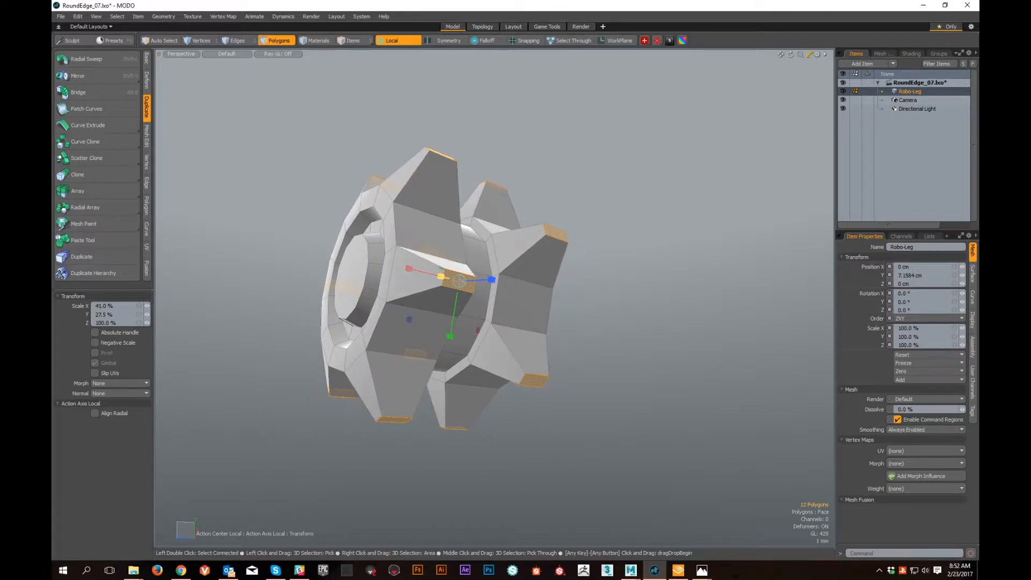
left_click_drag(459, 280, 663, 442, "alt")
scroll(663, 442, "down", 5)
middle_click_drag(586, 425, 524, 326, "alt")
left_click_drag(524, 326, 571, 348, "alt")
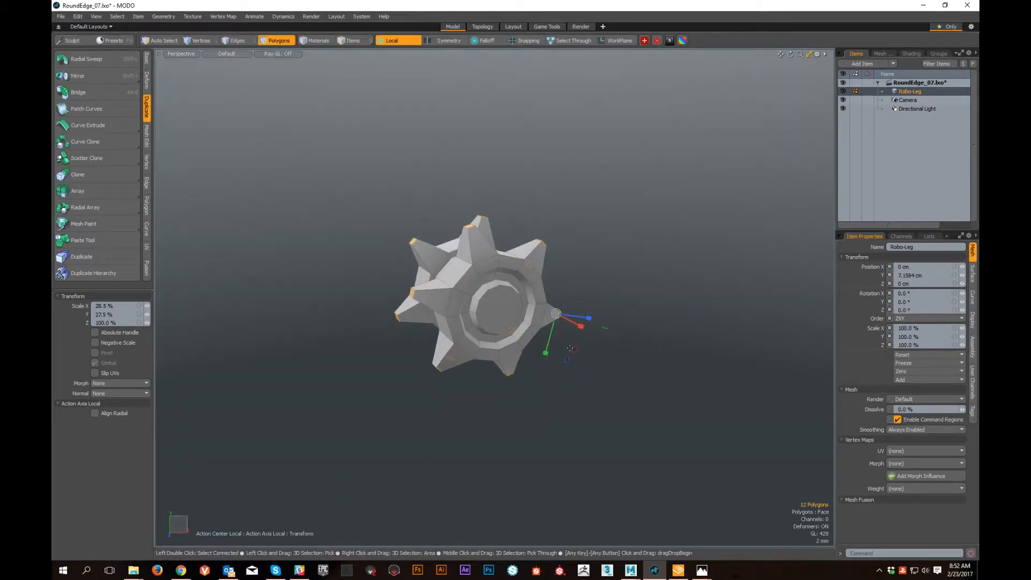
key("space")
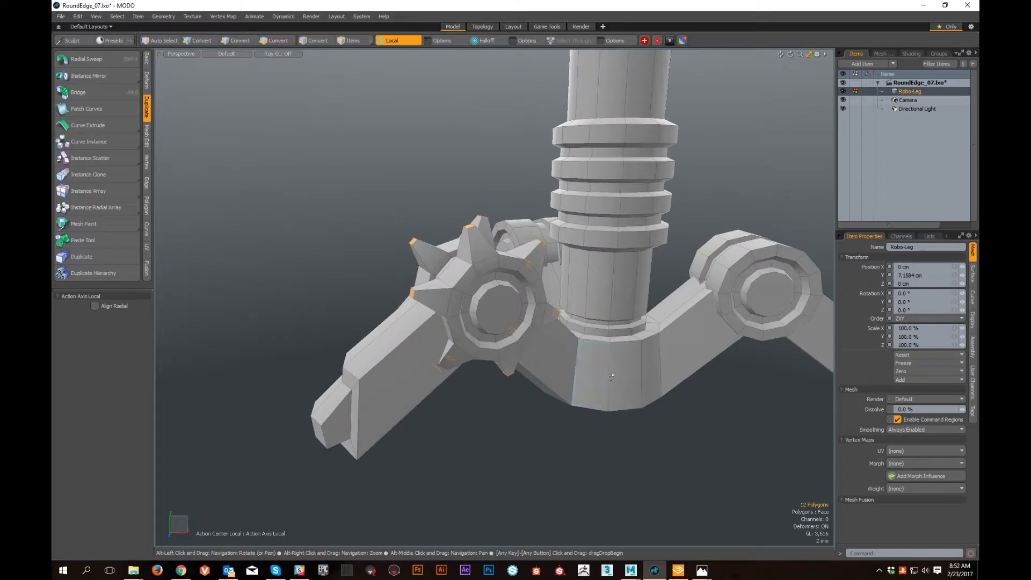
- Inspect the tapered spikes from several sides and bring the whole robot leg into view
left_click_drag(617, 386, 665, 385, "alt")
middle_click_drag(631, 371, 623, 484, "alt")
right_click_drag(623, 483, 558, 456, "alt")
left_click_drag(666, 371, 603, 341, "alt")
middle_click_drag(603, 341, 459, 440, "alt")
mouse_move(460, 441)
left_mouse_down("alt")
mouse_move(481, 421)
mouse_move(474, 431)
left_mouse_up("alt")
middle_click_drag(474, 431, 485, 405, "alt")
right_click_drag(465, 359, 475, 287, "alt")
middle_click_drag(476, 287, 466, 356, "alt")
left_click_drag(466, 356, 481, 394, "alt")
right_click_drag(481, 395, 513, 288, "alt")
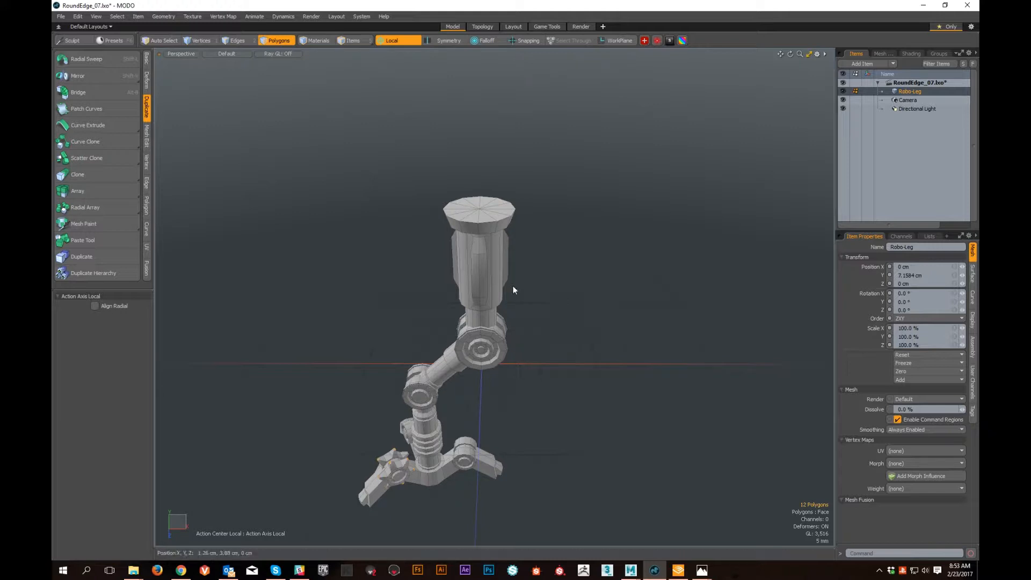
- Switch to item selection for the whole leg and reset the action center to none
key("5")
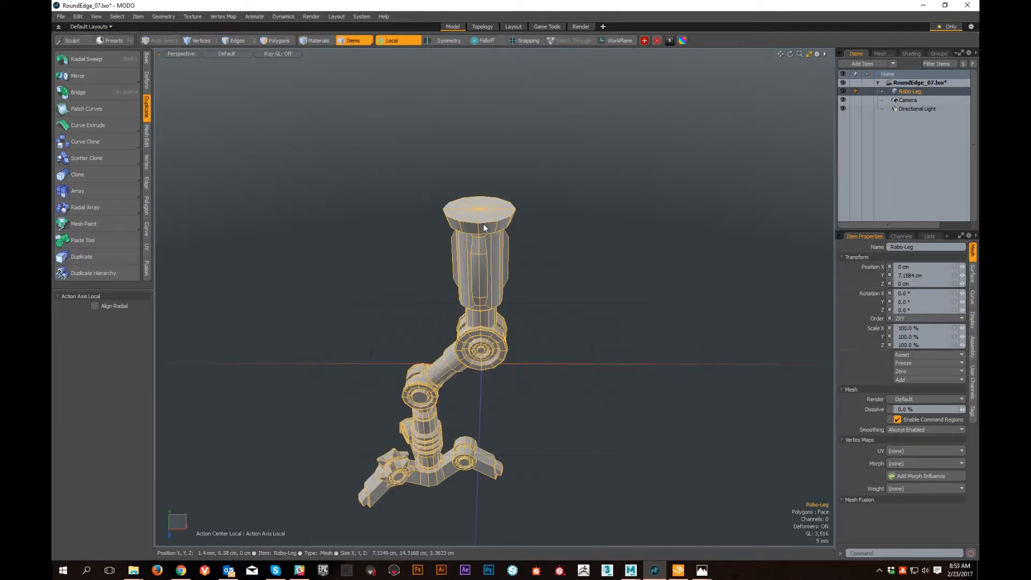
left_click(402, 42)
left_click(391, 47)
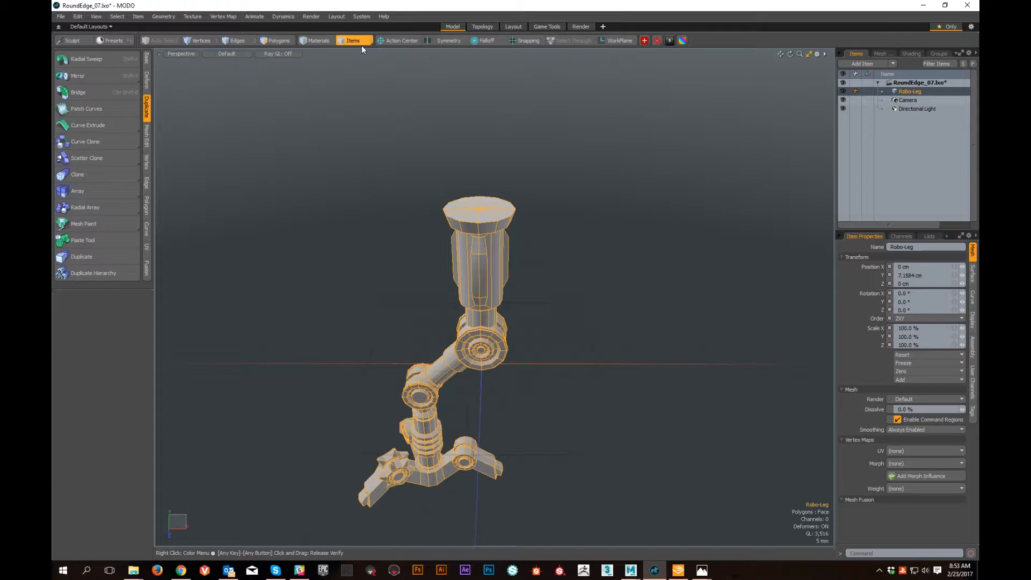
- Move the leg item along the X axis to -4.9 cm
key("w")
mouse_move(561, 276)
left_mouse_down("alt")
mouse_move(555, 301)
mouse_move(523, 268)
mouse_move(553, 271)
left_mouse_up("alt")
left_click_drag(553, 271, 543, 301, "alt")
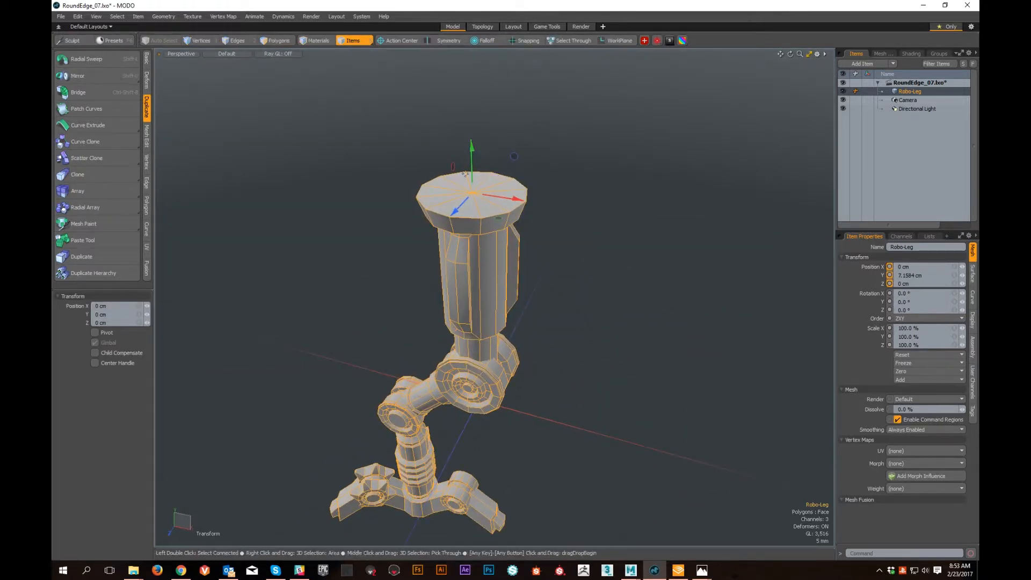
left_click_drag(607, 469, 529, 335, "alt")
left_click_drag(553, 211, 435, 205)
left_click_drag(451, 317, 525, 290, "alt")
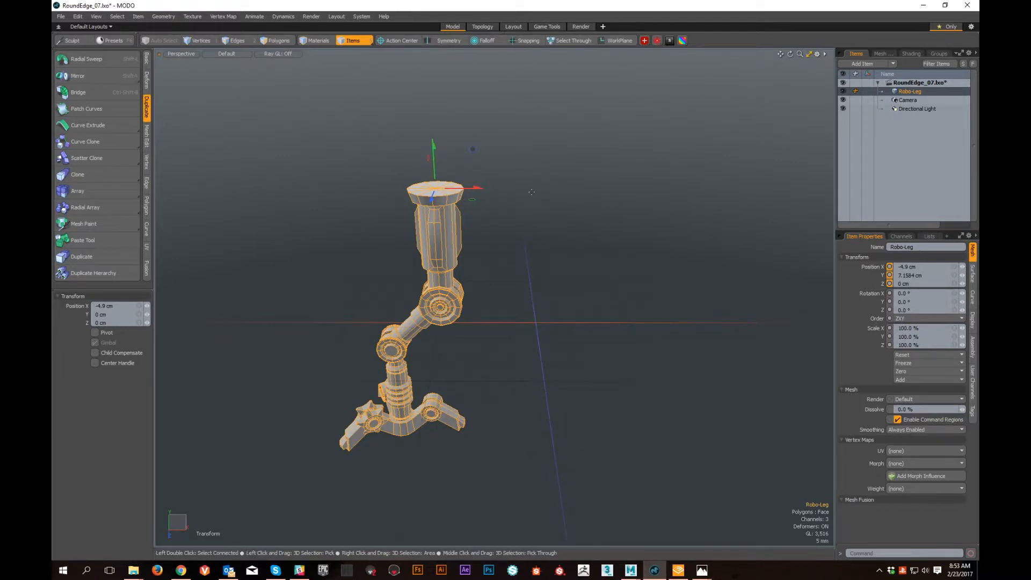
- Set the action center to Origin, rotate the leg item around the world Y axis to 72.6°, and drop the tool
left_click(411, 42)
left_click(391, 109)
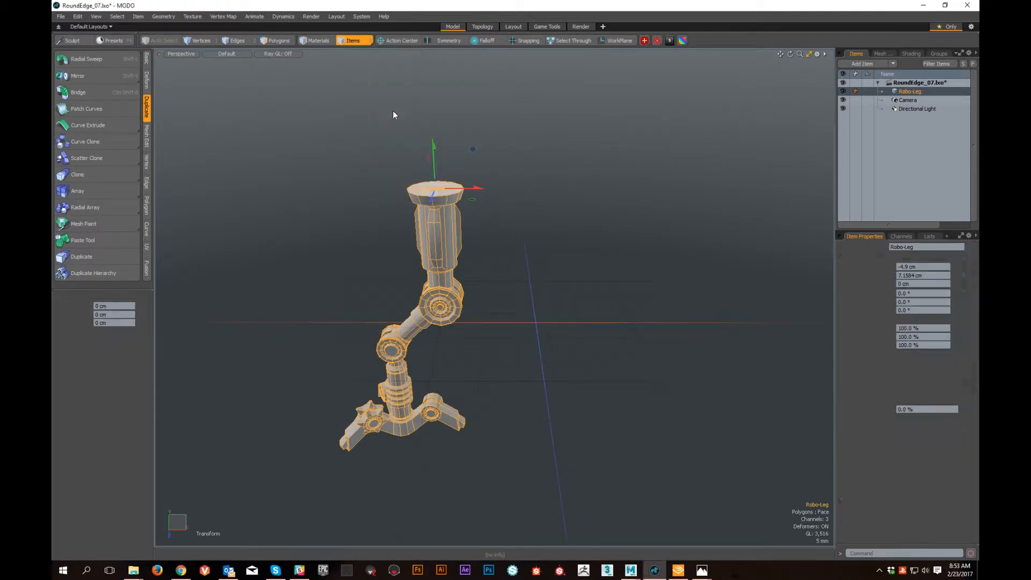
key("e")
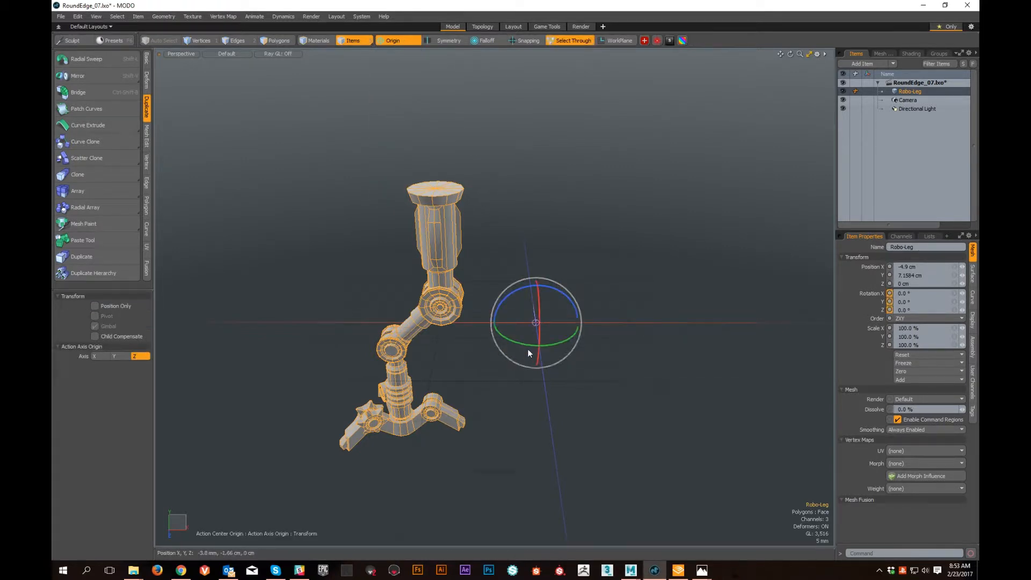
left_click_drag(528, 349, 710, 380)
left_click_drag(723, 428, 578, 419, "alt")
middle_click_drag(579, 419, 595, 411, "alt")
key("space")
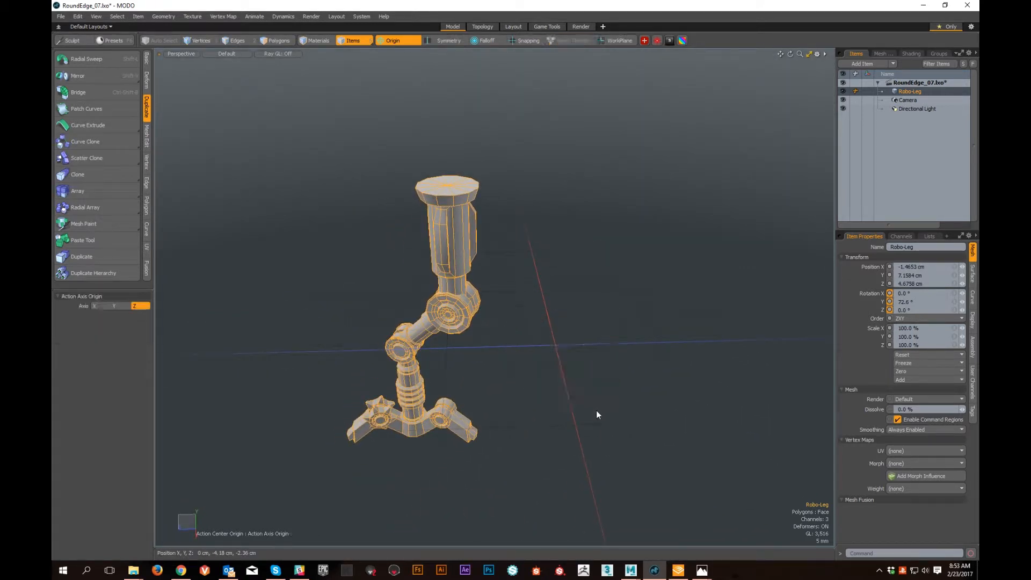
- Show the leg item's center in Center mode from above, and return to item selection
key("7")
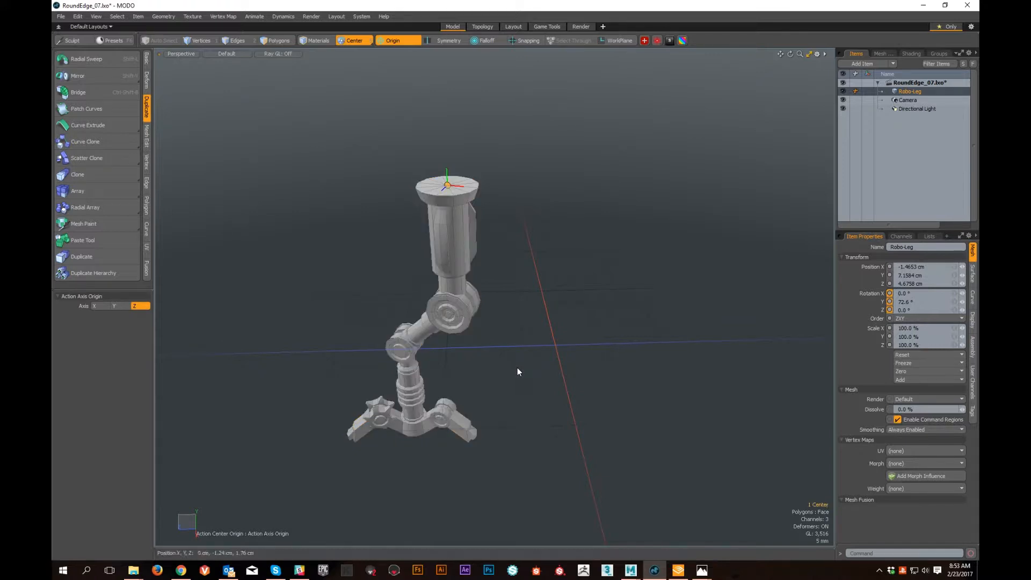
right_click_drag(399, 224, 432, 220, "alt")
left_click_drag(433, 202, 501, 213, "alt")
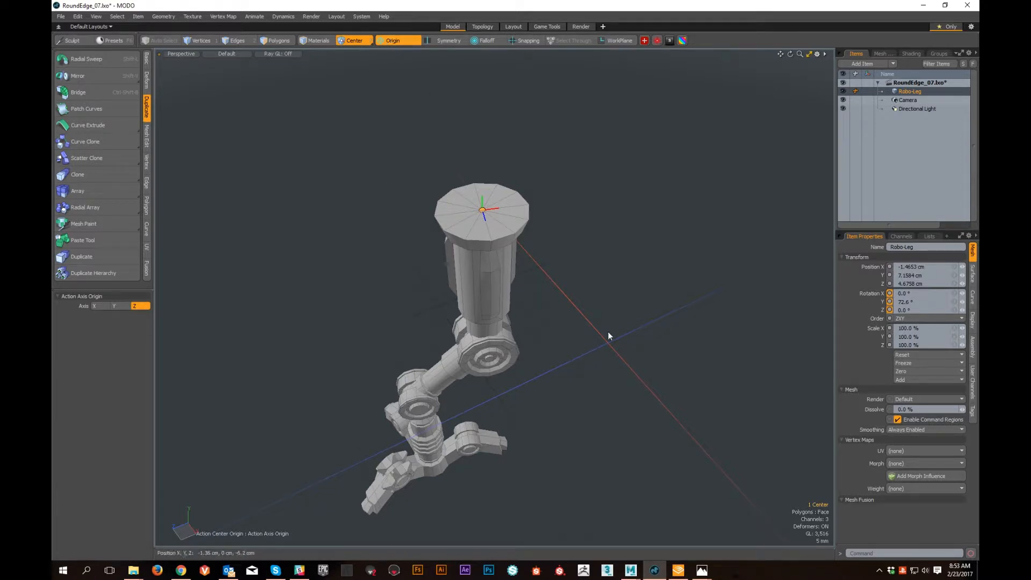
key("5")
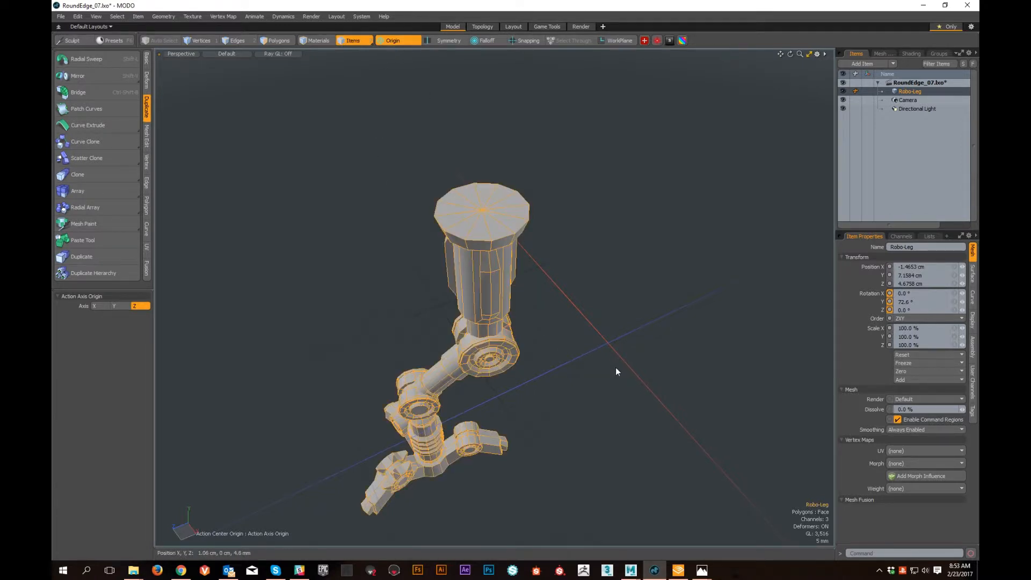
- Bring up the rotation handle at the world origin and examine its placement relative to the leg from several sides
key("e")
left_click_drag(661, 435, 561, 368, "alt")
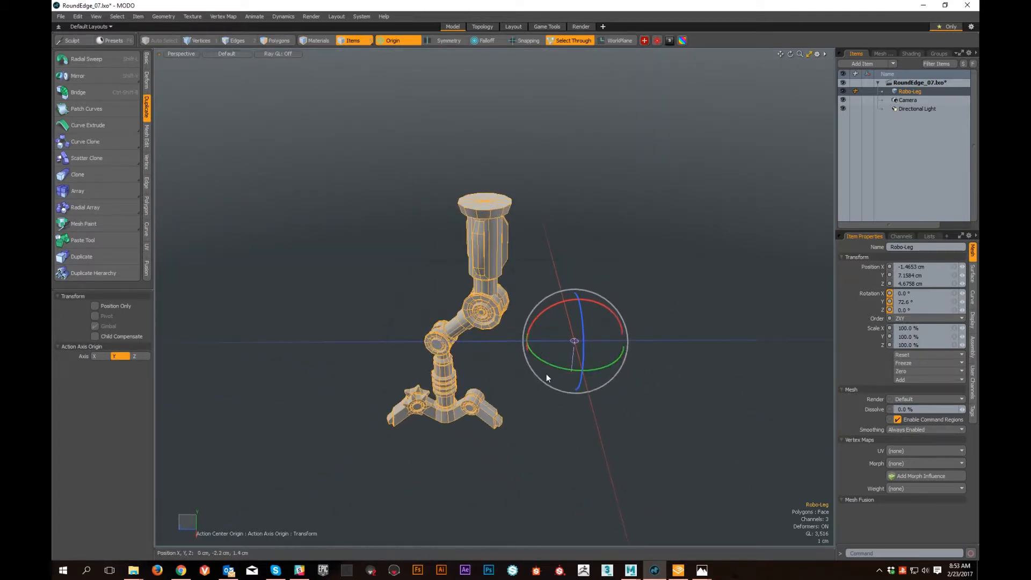
left_click_drag(481, 378, 554, 376, "alt")
scroll(475, 358, "up", 4, "alt")
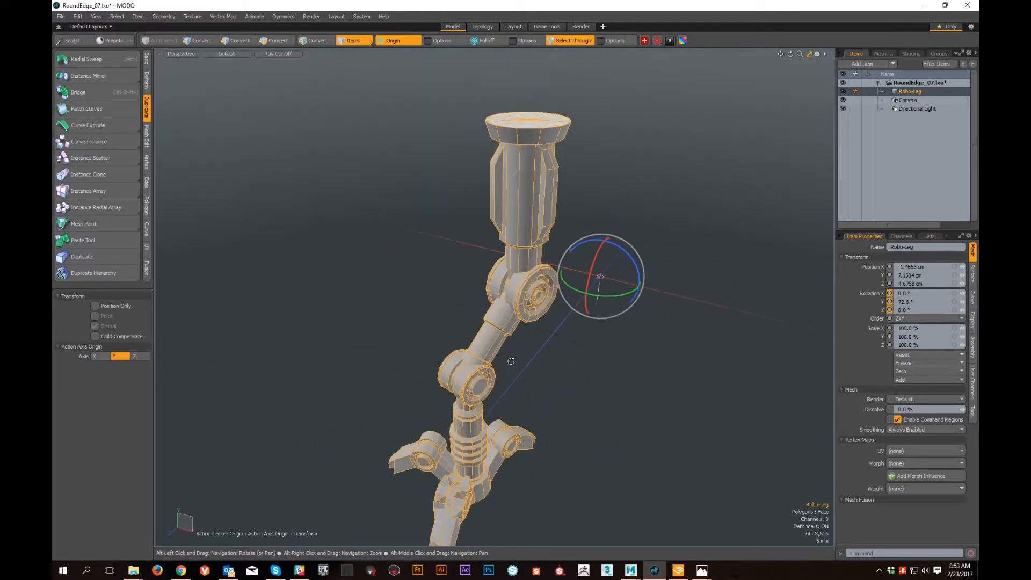
scroll(614, 395, "down", 3, "alt")
left_click_drag(614, 396, 516, 369, "alt")
scroll(615, 388, "up", 4, "alt")
left_click_drag(615, 388, 550, 358, "alt")
scroll(560, 362, "up", 3, "alt")
middle_click_drag(560, 362, 560, 396, "alt")
left_click_drag(560, 396, 532, 428, "alt")
key("space")
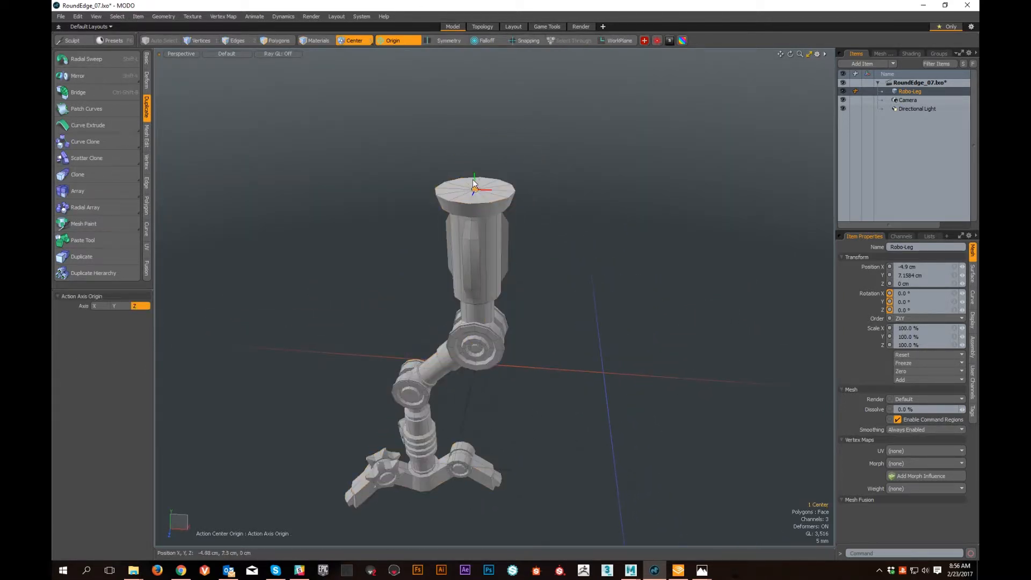
- Switch to polygon selection, clear the selected tooth caps, and check the rotation handle at the origin
key("3")
left_click_drag(624, 429, 677, 386, "alt")
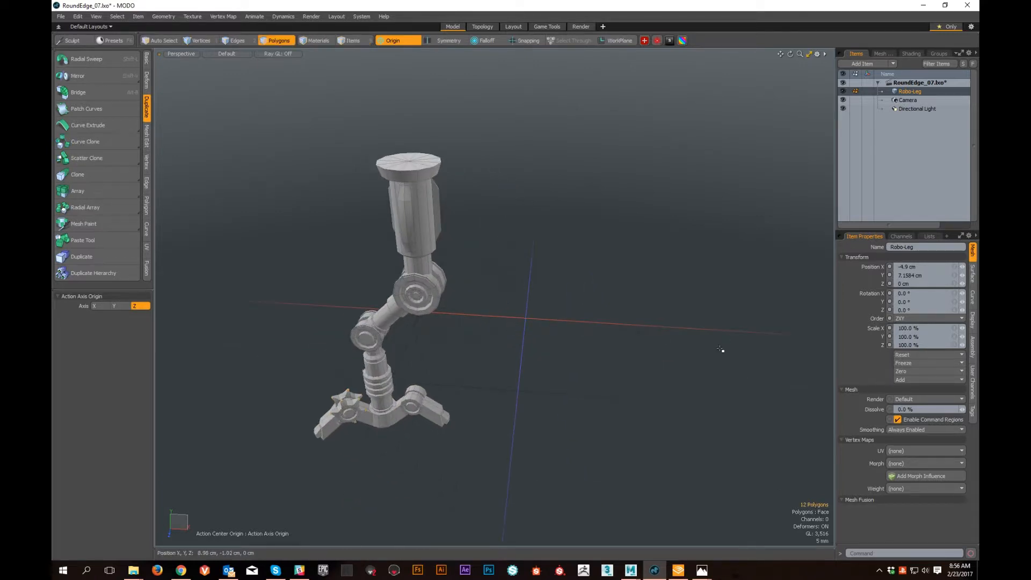
left_click_drag(398, 157, 389, 150, "alt")
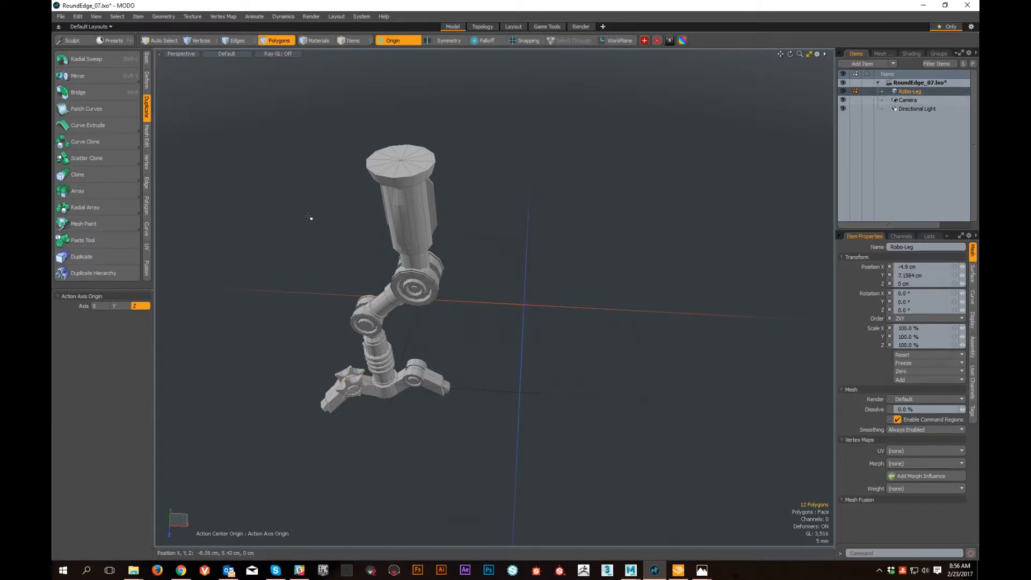
mouse_move(509, 332)
left_mouse_down("alt+shift")
mouse_move(545, 356)
mouse_move(524, 329)
left_mouse_up("alt+shift")
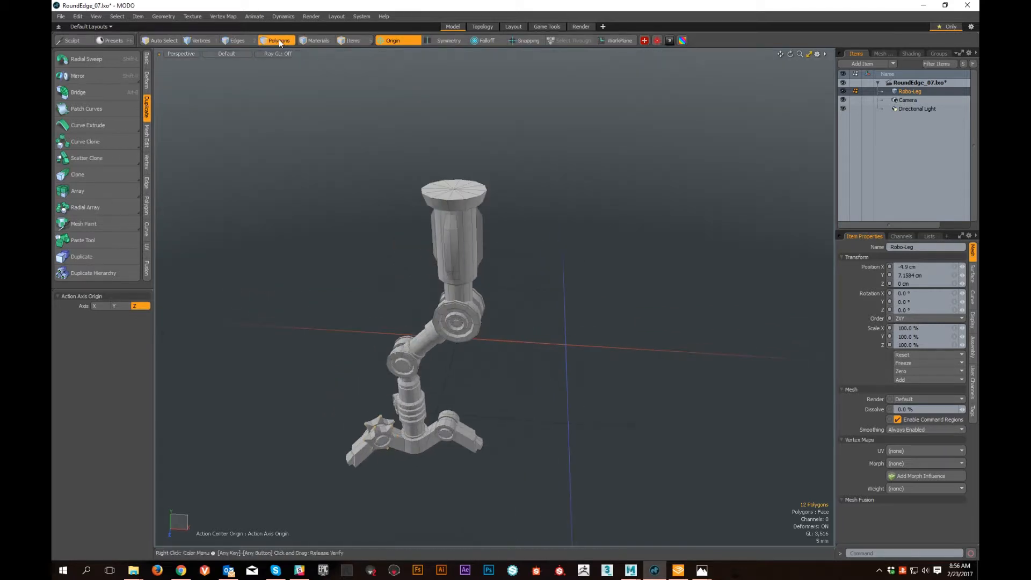
left_click_drag(542, 462, 506, 323, "alt")
left_click(679, 202)
left_click_drag(528, 215, 579, 306, "alt+shift")
left_click_drag(579, 306, 536, 284, "alt")
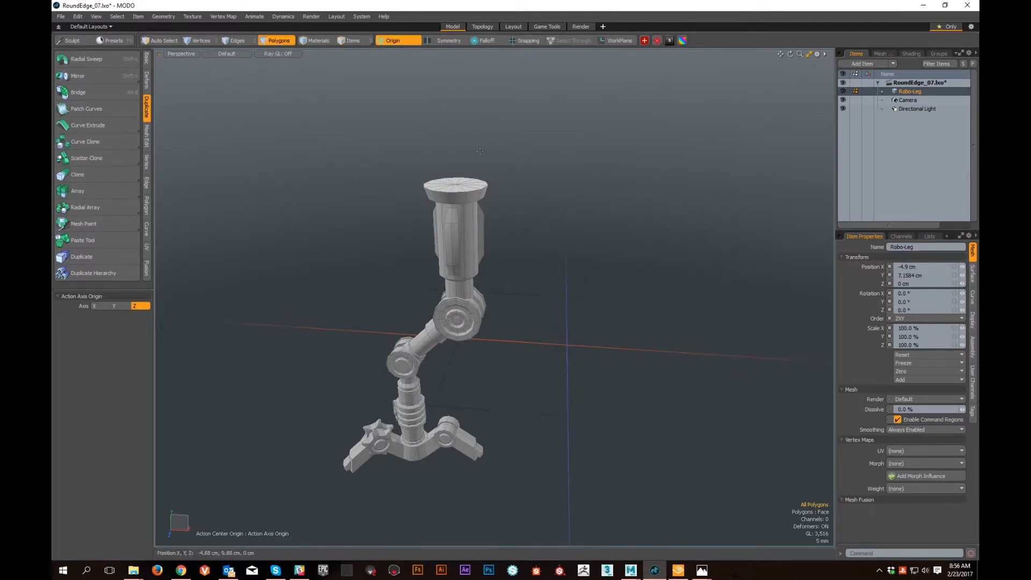
key("e")
key("space")
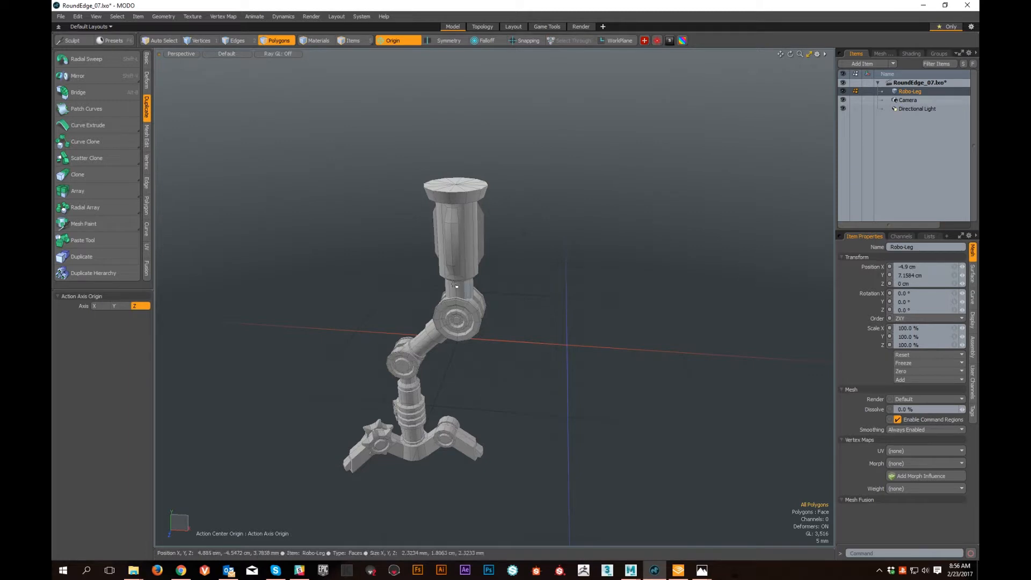
- Mirror all the leg's polygons about the world origin with the mirror axis set to Y
left_click(107, 73)
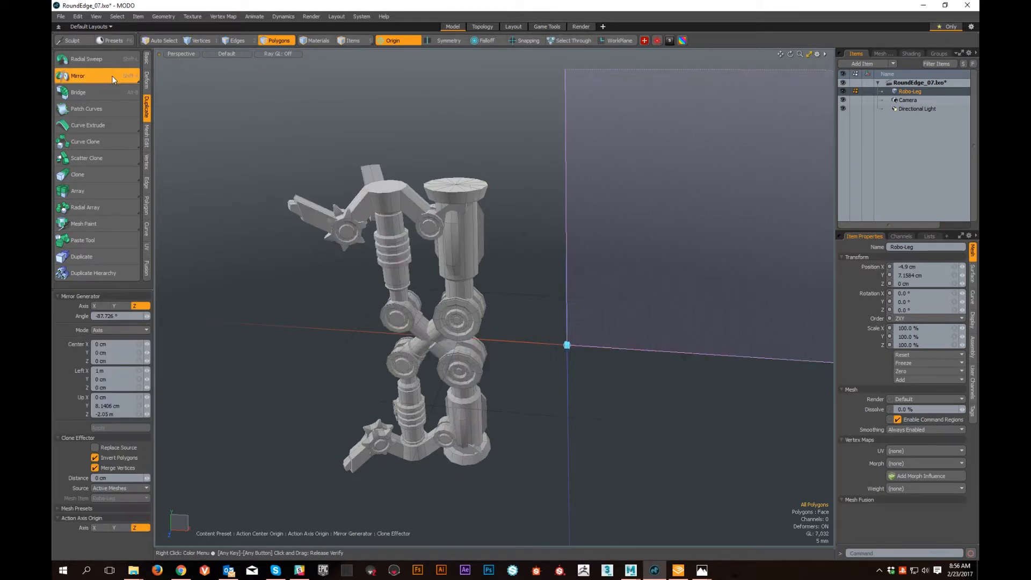
left_click(97, 306)
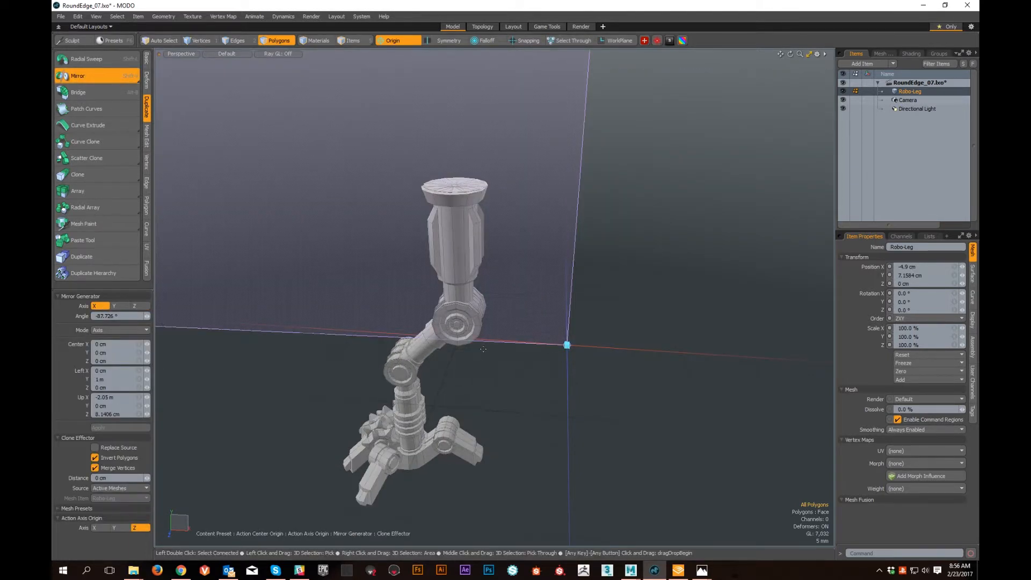
left_click(116, 305)
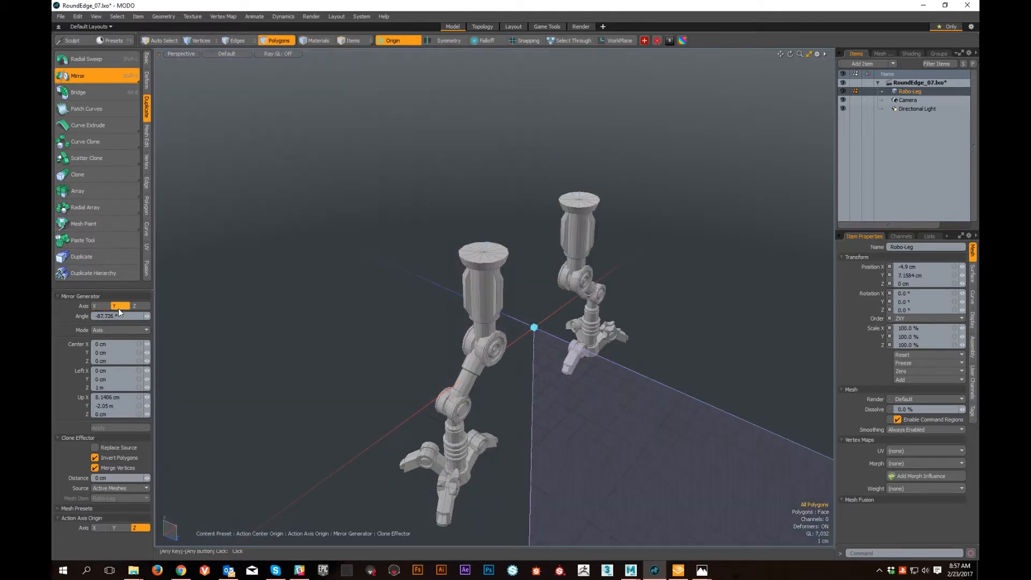
left_click_drag(720, 324, 475, 340, "alt")
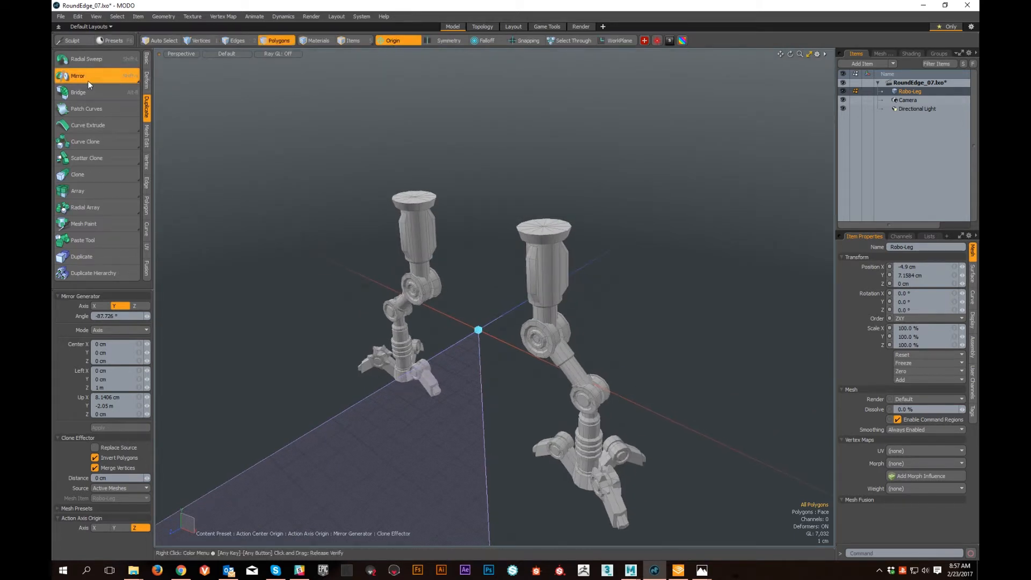
- Try rotating both mirrored legs around the world Y axis, undo the rotation and drop the tool
key("e")
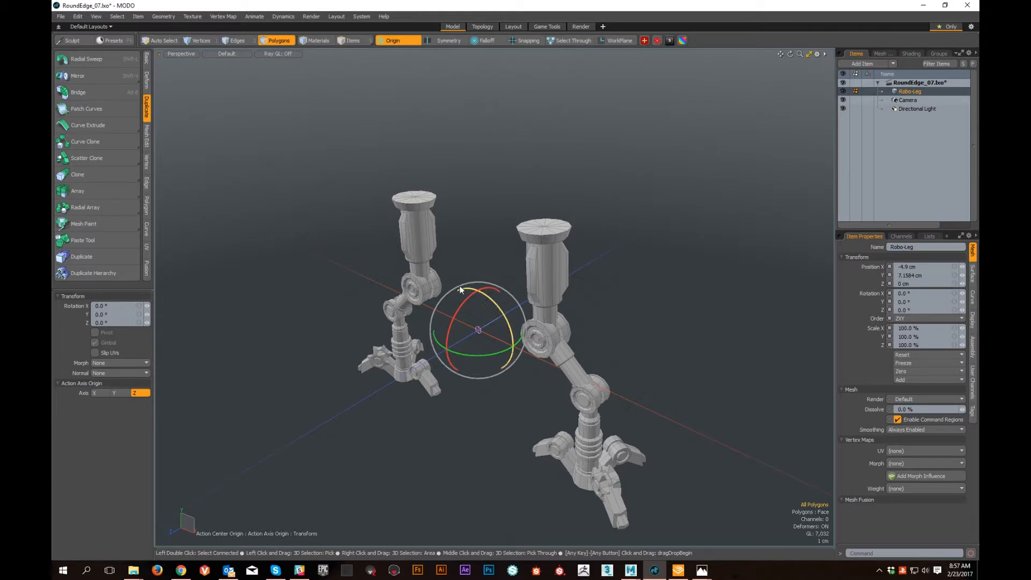
left_click_drag(480, 355, 545, 346)
key("ctrl+z")
left_click_drag(583, 270, 607, 268, "alt")
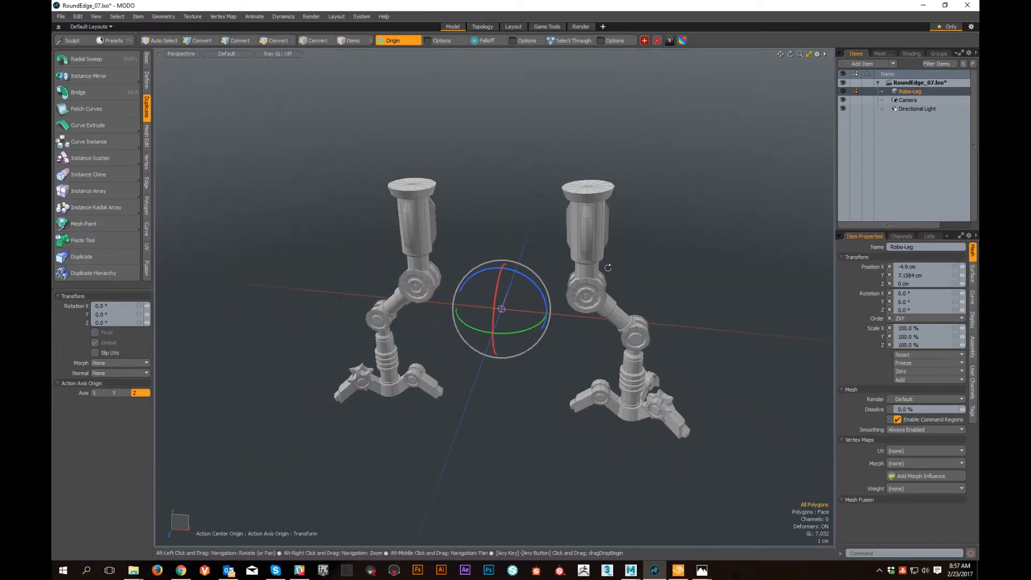
key("space")
- Examine the two mirrored legs from several sides and look closely at the upper knee joint
left_click_drag(626, 306, 362, 281, "alt")
middle_click_drag(361, 281, 468, 293, "alt")
right_click_drag(467, 292, 556, 343, "alt")
middle_click_drag(556, 343, 524, 278, "alt")
left_click_drag(523, 278, 569, 279, "alt")
right_click_drag(570, 279, 444, 380, "alt")
left_click_drag(444, 380, 408, 366, "alt")
middle_click_drag(408, 365, 460, 244, "alt")
left_click_drag(461, 244, 453, 283, "alt")
middle_click_drag(454, 283, 463, 382, "alt")
left_click_drag(463, 382, 471, 371, "alt")
right_click_drag(471, 370, 507, 346, "alt")
mouse_move(507, 347)
left_mouse_down("alt")
mouse_move(588, 327)
mouse_move(508, 341)
left_mouse_up("alt")
right_click_drag(489, 296, 522, 299, "alt")
left_click_drag(545, 312, 494, 285, "alt")
right_click_drag(495, 285, 527, 288, "alt")
middle_click_drag(527, 287, 499, 327, "alt")
left_click_drag(569, 349, 540, 357, "alt")
right_click_drag(545, 368, 529, 371, "alt")
left_click_drag(530, 371, 467, 374, "alt")
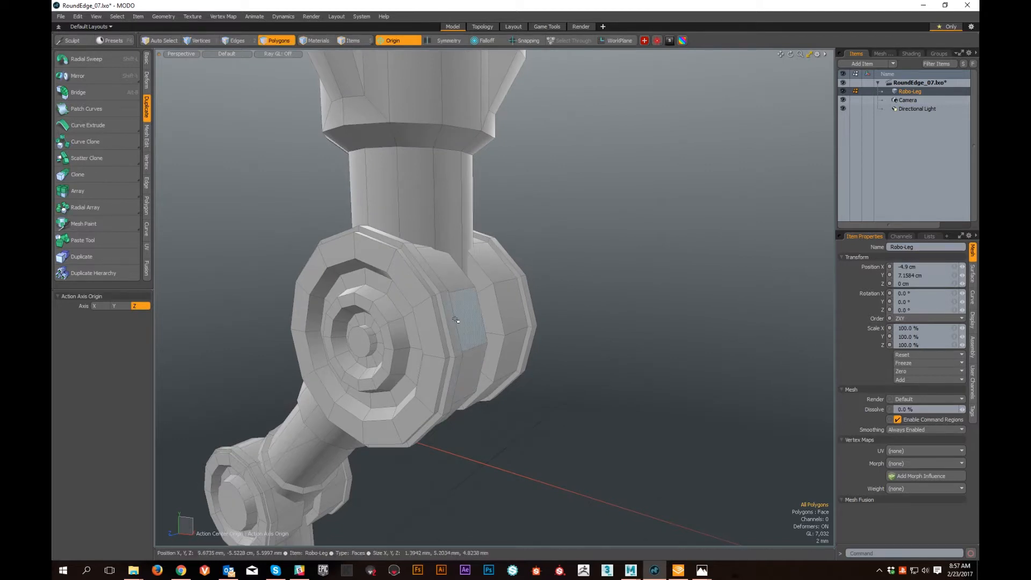
- Select one edge on the upper knee joint's rim and show its Move handle with the action center set to Selection
key("w")
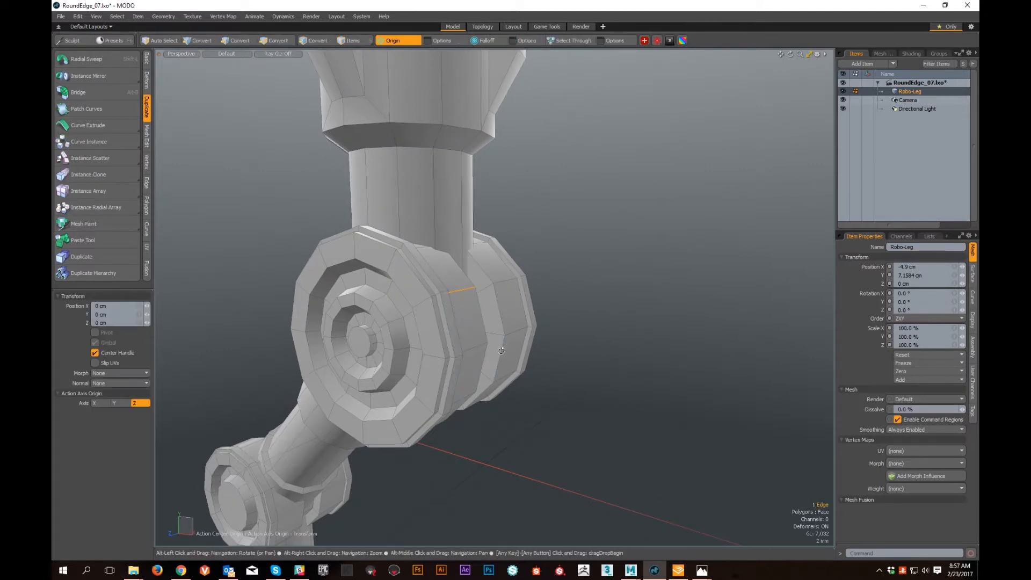
left_click_drag(496, 335, 416, 344, "alt")
right_click_drag(416, 344, 501, 362, "alt")
left_click_drag(501, 362, 569, 358, "alt")
right_click_drag(569, 359, 454, 370, "alt")
left_click_drag(453, 370, 529, 370, "alt")
right_click_drag(529, 371, 452, 391, "alt")
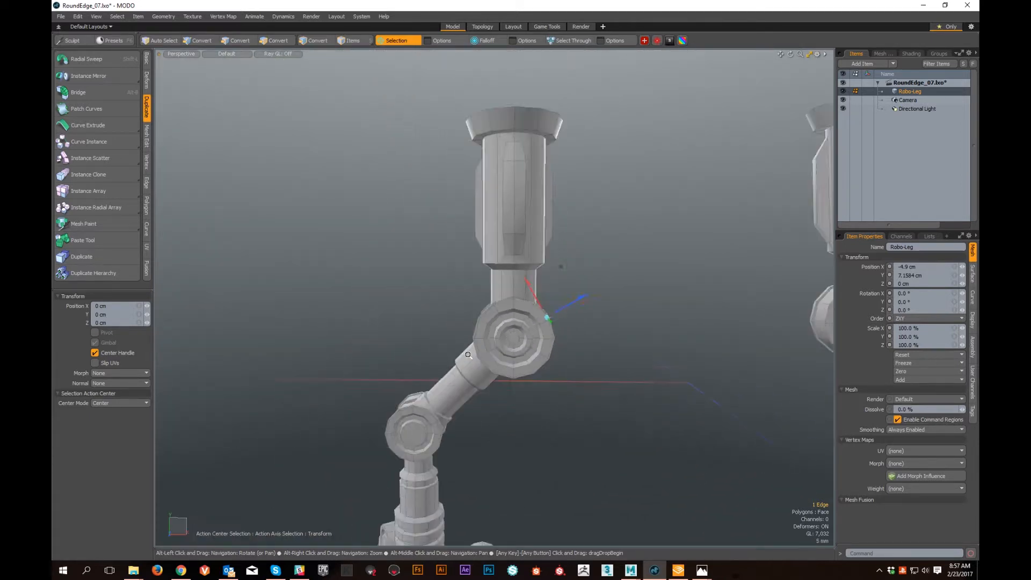
- Examine the knee, the ribbed lower leg and the spiked foot joint from several sides
middle_click_drag(452, 391, 496, 282, "alt")
left_click_drag(496, 283, 397, 349, "alt")
middle_click_drag(398, 350, 405, 290, "alt")
right_click_drag(405, 290, 570, 384, "alt")
middle_click_drag(569, 384, 512, 300, "alt")
left_click_drag(511, 300, 478, 328, "alt")
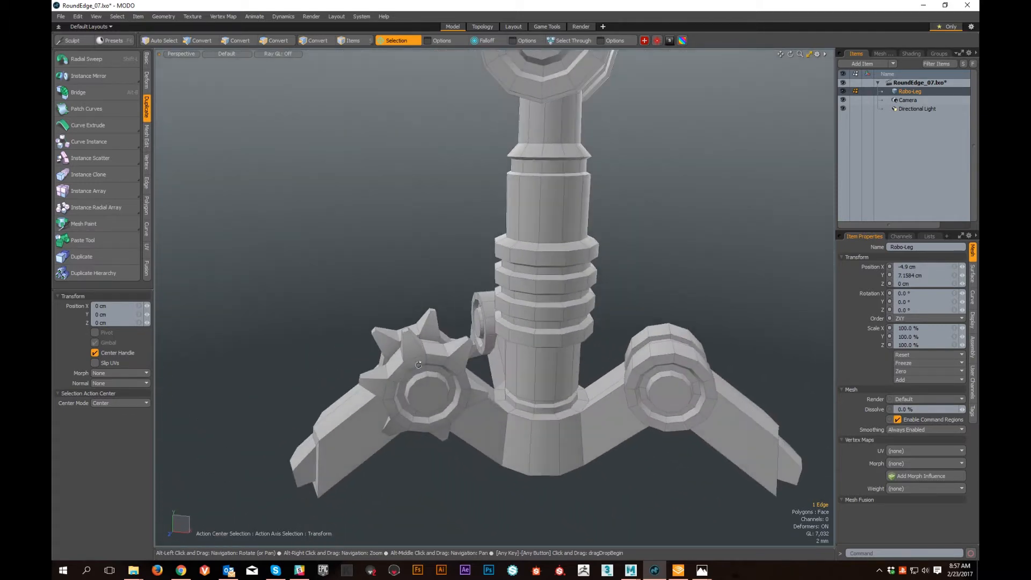
middle_click_drag(478, 328, 537, 448, "alt")
left_click_drag(537, 448, 531, 419, "alt")
middle_click_drag(531, 419, 476, 276, "alt")
right_click_drag(475, 276, 542, 301, "alt")
left_click_drag(464, 269, 411, 306, "alt")
middle_click_drag(411, 306, 419, 343, "alt")
right_click_drag(419, 344, 456, 349, "alt")
left_click_drag(456, 349, 424, 347, "alt")
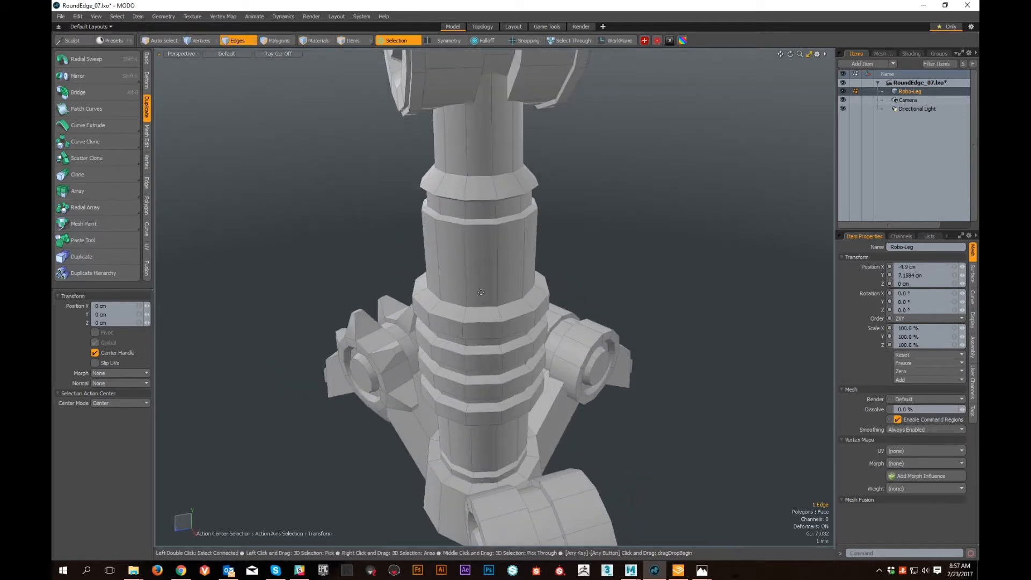
- Drop the tool, return to polygon selection and select five adjacent side polygons on the smooth sleeve above the lower leg's ribs
key("space")
key("space")
left_click_drag(540, 270, 470, 284, "alt")
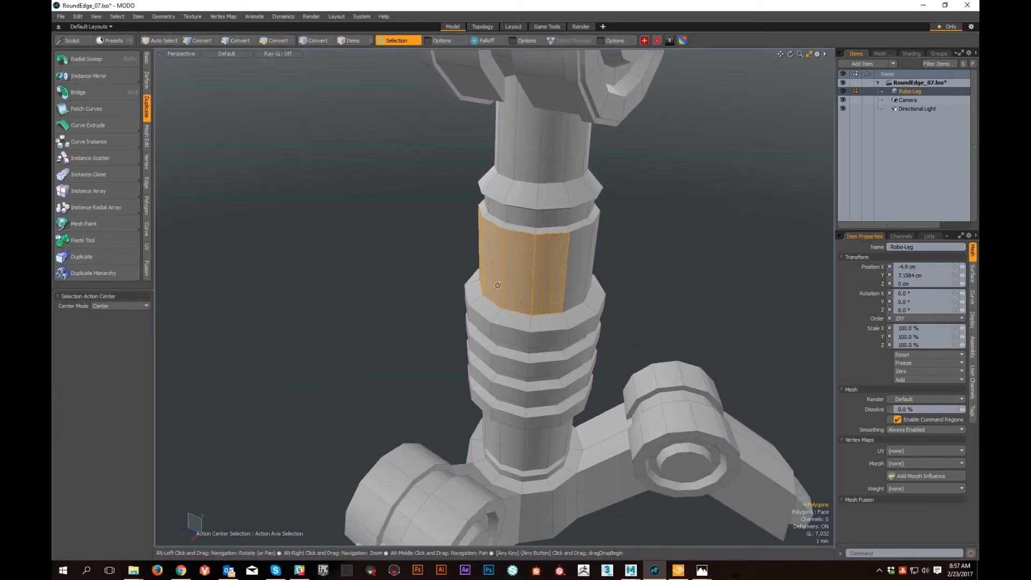
left_click_drag(538, 325, 576, 369, "alt")
- Show the Move handle for the five selected sleeve polygons with the action center set to Selection
key("w")
mouse_move(576, 369)
right_mouse_down("alt")
mouse_move(602, 365)
mouse_move(569, 361)
right_mouse_up("alt")
left_click_drag(569, 361, 537, 355, "alt")
left_click_drag(716, 453, 556, 388, "alt+shift")
scroll(487, 348, "up", 4)
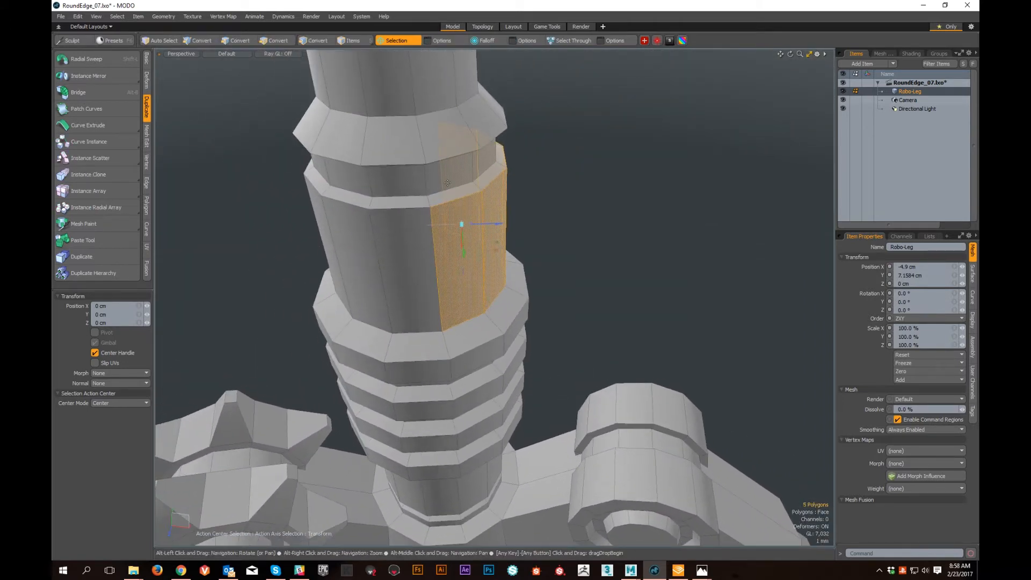
- Set the action center to Element and examine the selected sleeve polygons from several sides
left_click(395, 42)
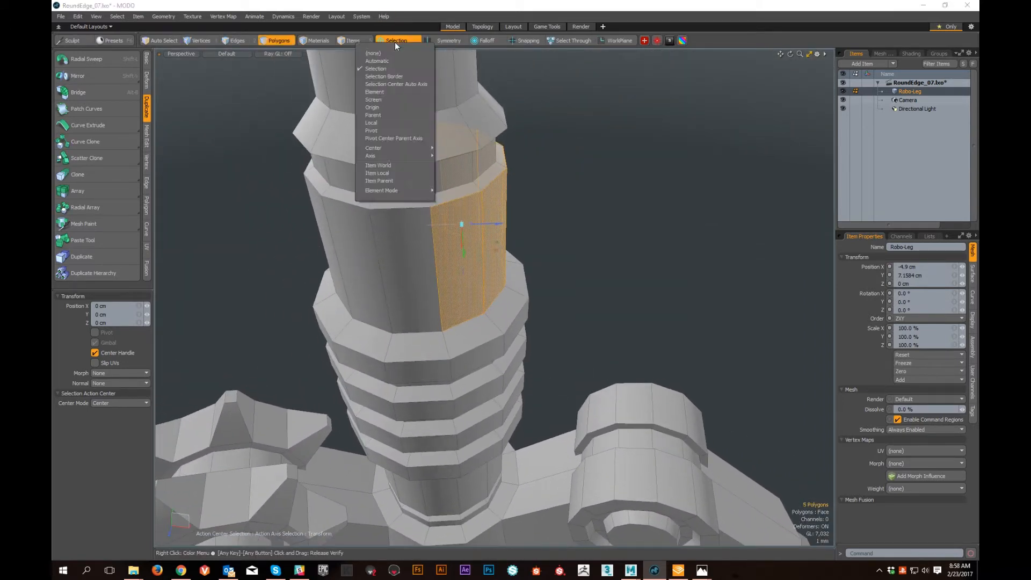
left_click(396, 92)
scroll(487, 268, "down", 4)
left_click_drag(488, 282, 464, 249, "alt")
scroll(464, 249, "up", 1)
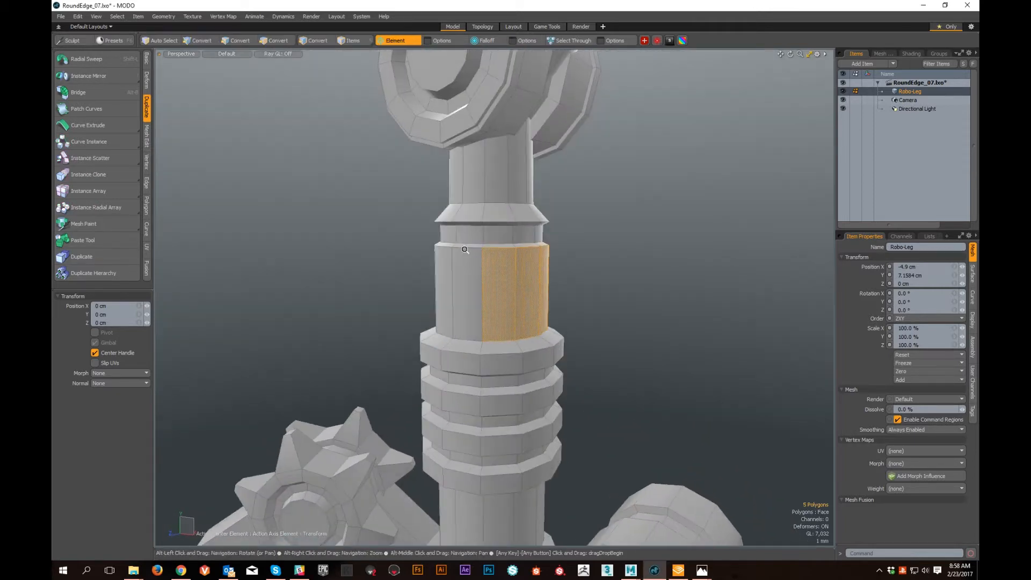
right_click_drag(464, 249, 357, 154, "alt")
left_click_drag(357, 154, 300, 372, "alt")
right_click_drag(299, 372, 637, 333, "alt")
middle_click_drag(638, 334, 543, 419, "alt")
middle_click_drag(618, 268, 542, 306, "alt")
left_click_drag(542, 306, 537, 316, "alt")
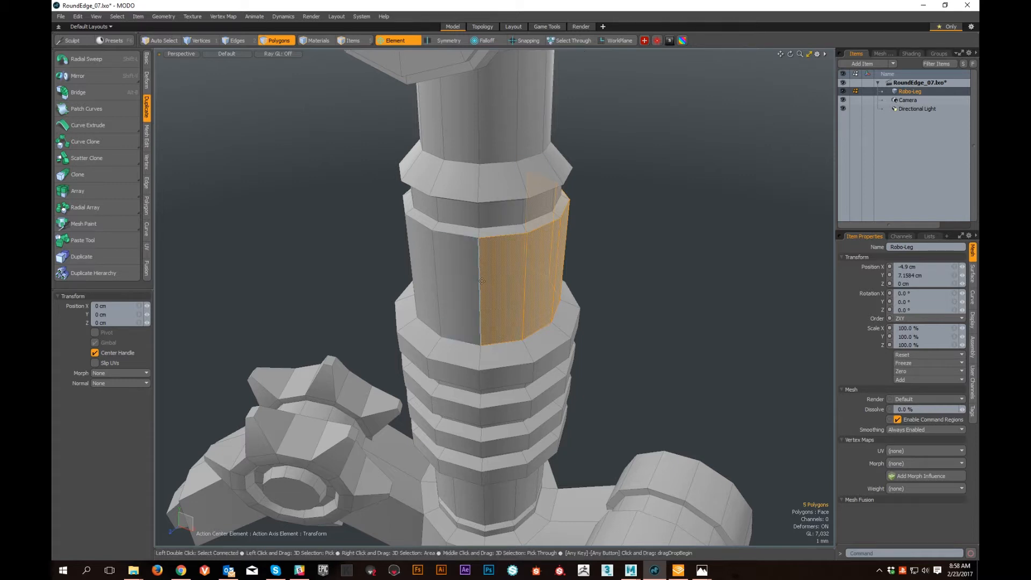
- Place the Move handle on different sleeve elements in turn to compare how it aligns to each one
left_click_drag(553, 328, 433, 269, "alt")
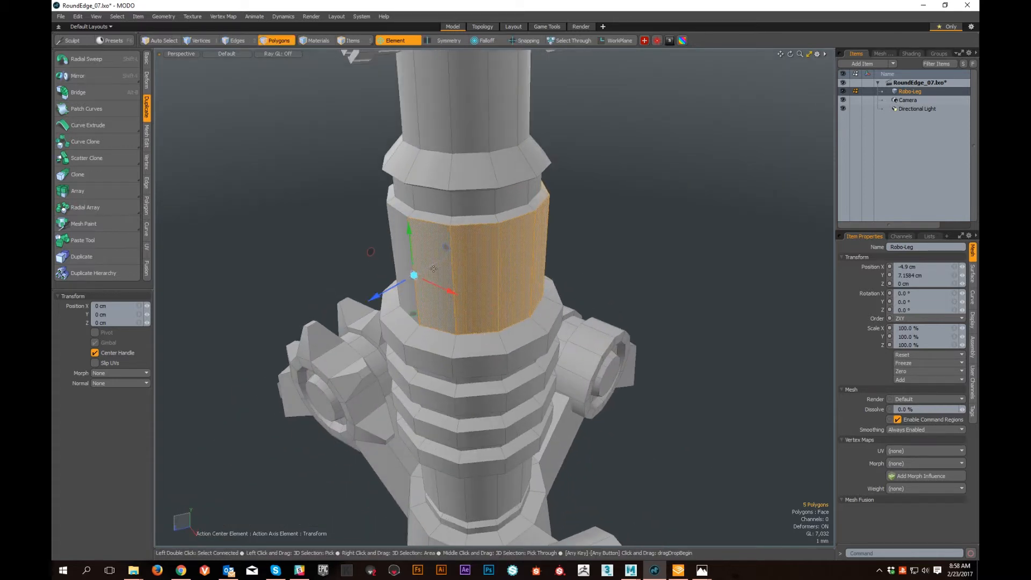
left_click_drag(476, 364, 497, 315, "alt")
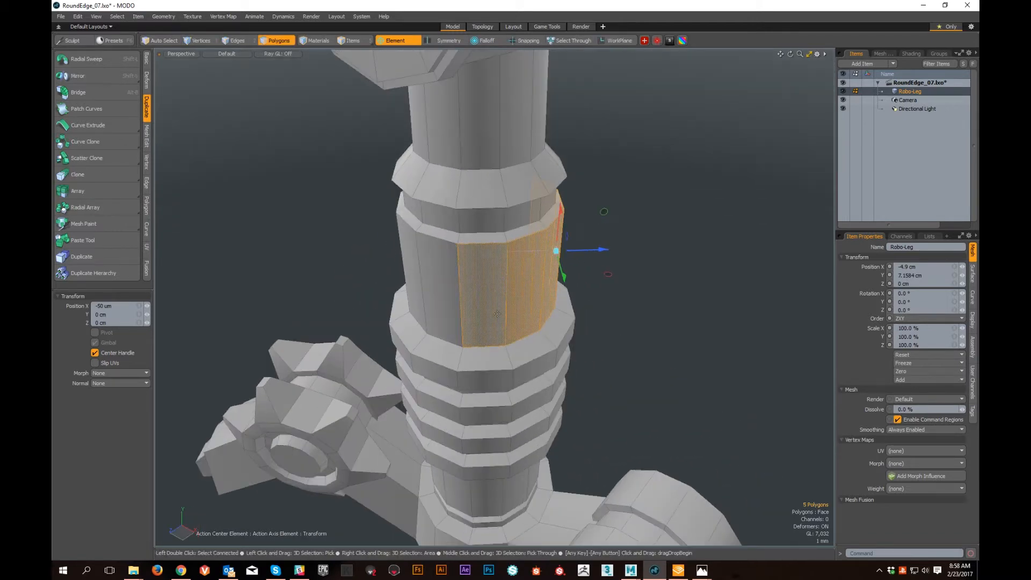
left_click_drag(532, 422, 531, 253, "alt")
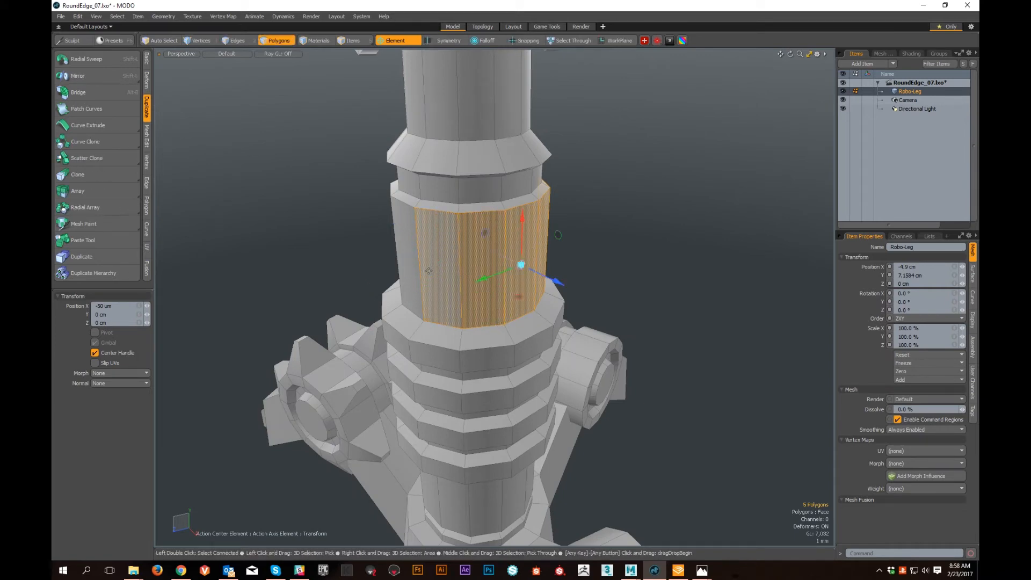
- Move the five selected sleeve polygons outward 7.3 mm in X along the picked element's axis and inspect the stretched shape
left_click_drag(460, 275, 841, 285, "alt")
right_click_drag(784, 340, 721, 345, "alt")
middle_click_drag(720, 345, 503, 309, "alt")
left_click_drag(503, 310, 386, 290, "alt")
right_click_drag(386, 290, 576, 204, "alt")
left_click_drag(576, 204, 642, 218, "alt")
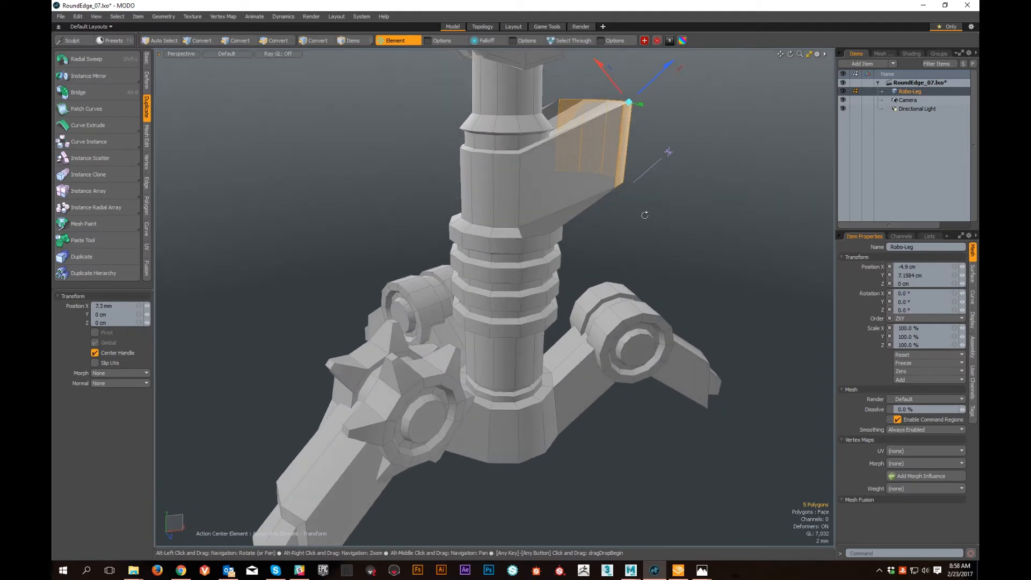
right_click_drag(641, 217, 601, 223, "alt")
middle_click_drag(602, 223, 598, 301, "alt")
left_click_drag(598, 301, 524, 309, "alt")
right_click_drag(523, 309, 567, 317, "alt")
left_click_drag(566, 317, 586, 383, "alt")
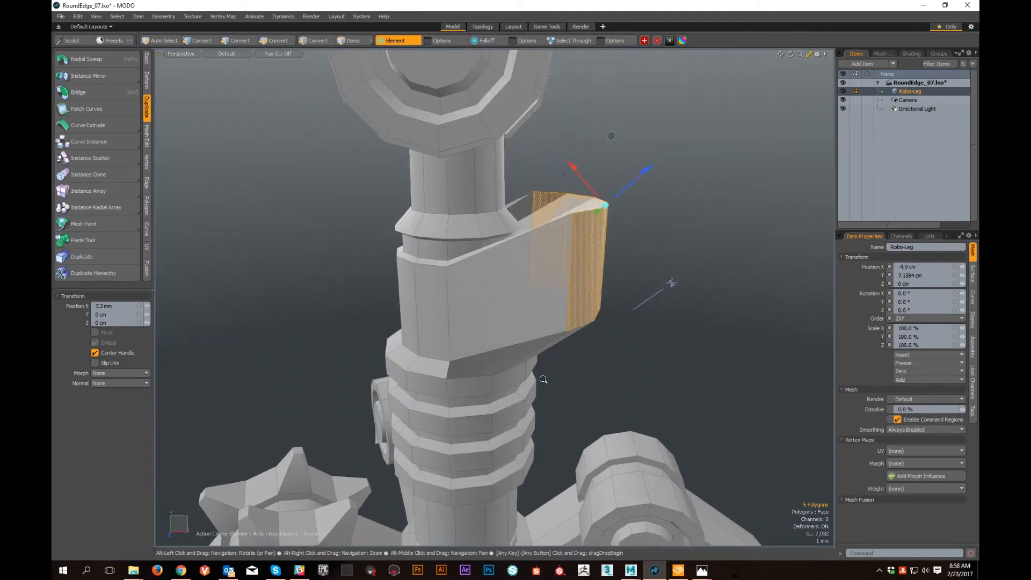
right_click_drag(585, 382, 570, 382, "alt")
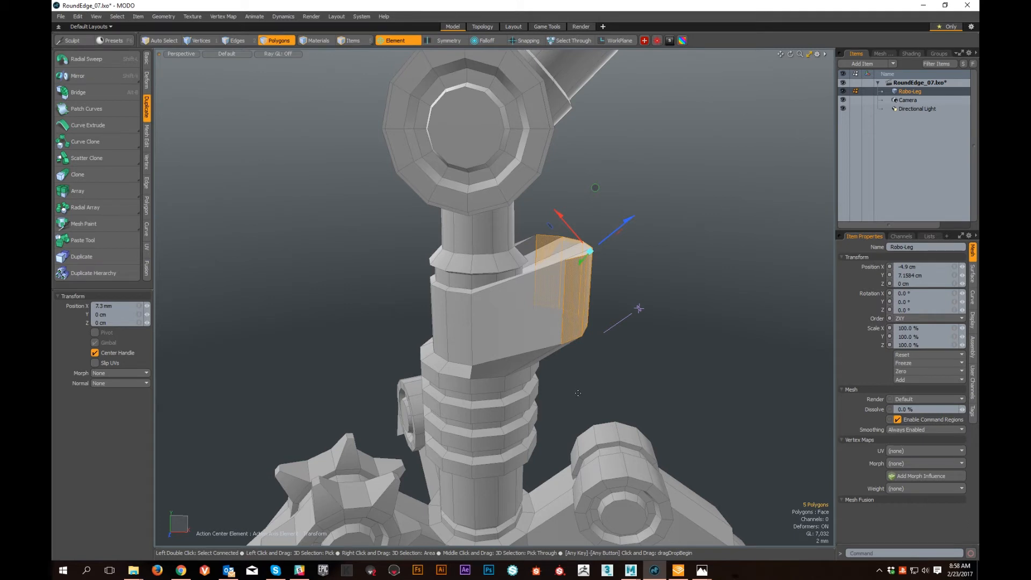
- Place the Move handle on the stretched block's flat side face and pull the five selected end polygons farther outward
key("alt")
left_click_drag(614, 396, 716, 317, "alt")
key("alt")
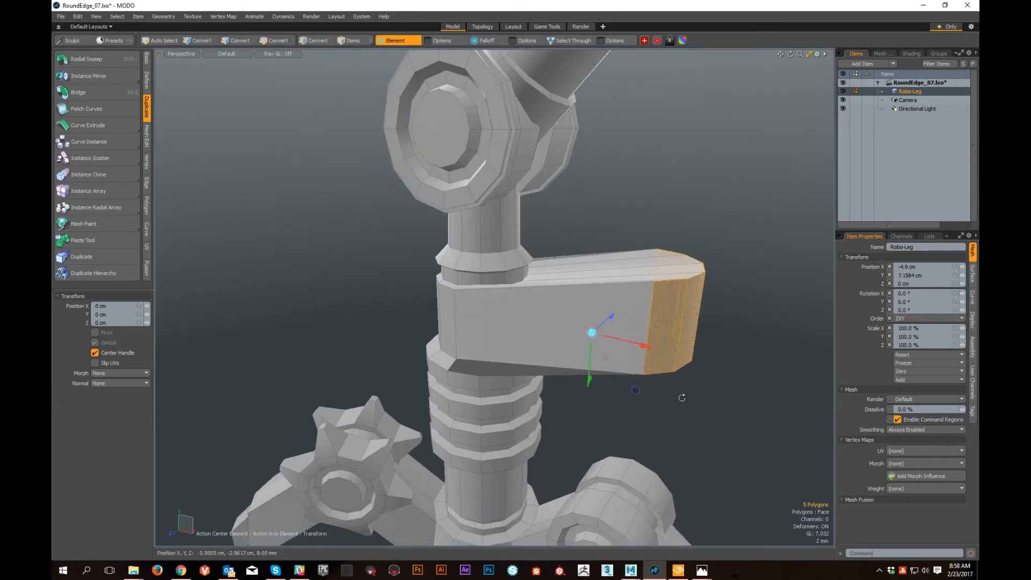
left_click_drag(682, 397, 450, 286, "alt")
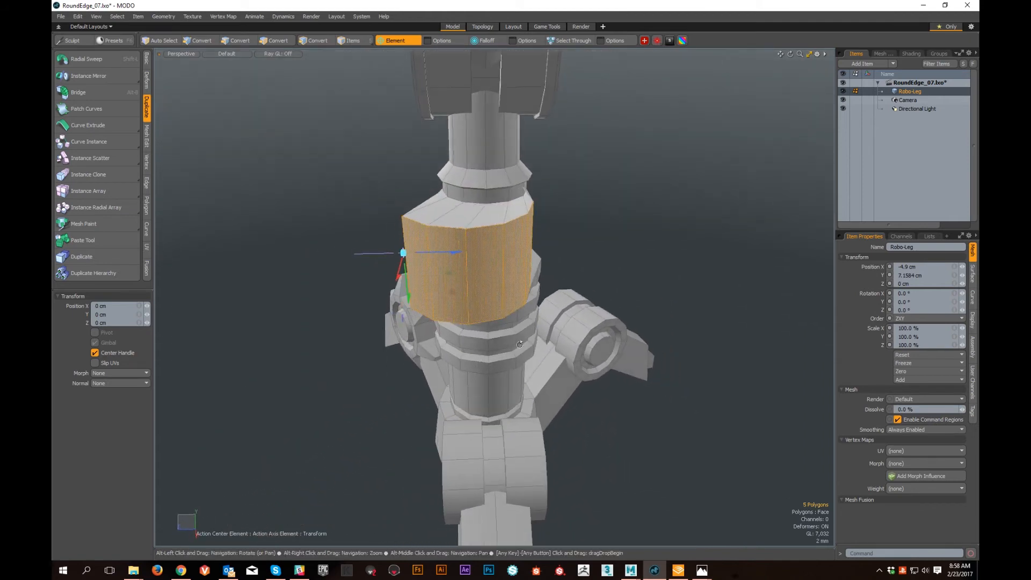
left_click_drag(471, 346, 524, 296, "alt")
- Reset the action center to (none), then examine the handle on the extended block and the list of action center types
left_click_drag(622, 341, 609, 392, "alt")
scroll(609, 391, "down", 4, "alt")
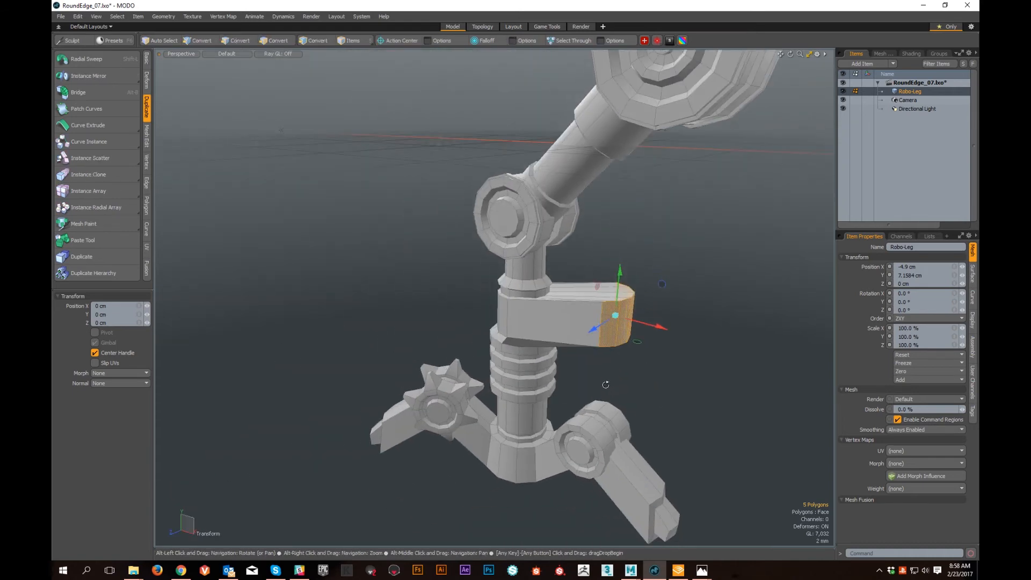
scroll(587, 371, "up", 5, "alt")
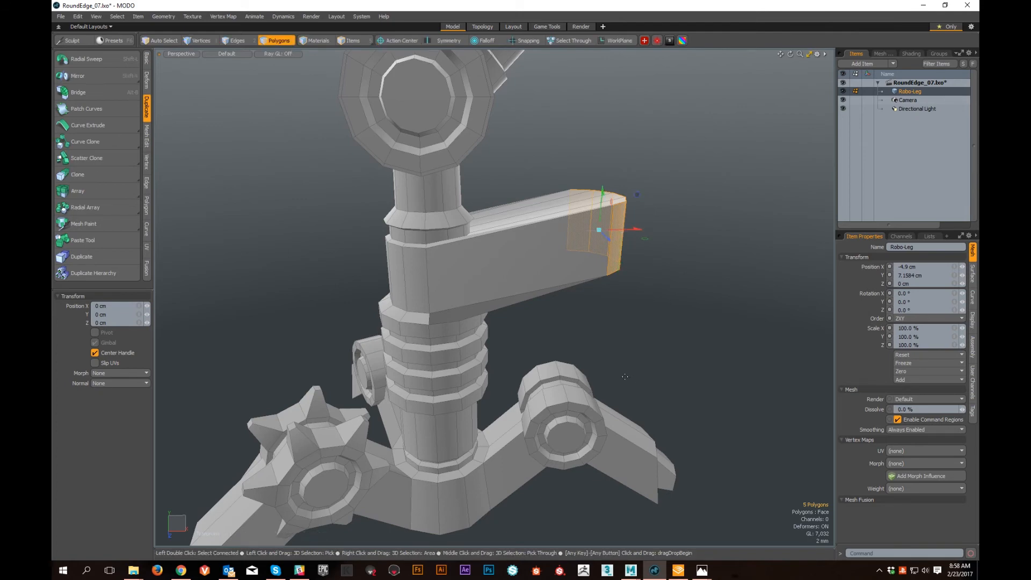
scroll(627, 357, "up", 5, "alt")
scroll(568, 341, "up", 3, "alt")
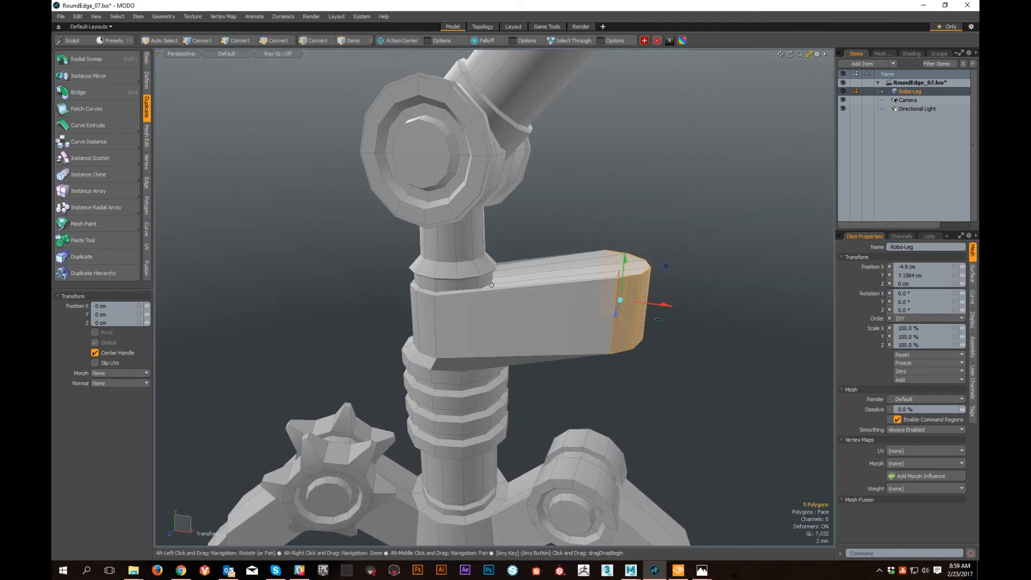
left_click(411, 41)
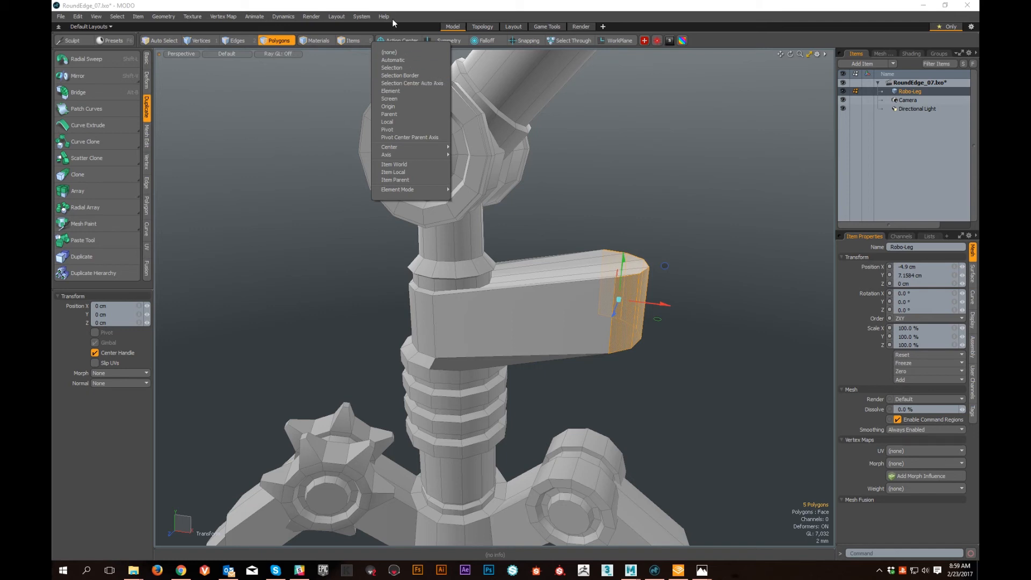
left_click(409, 9)
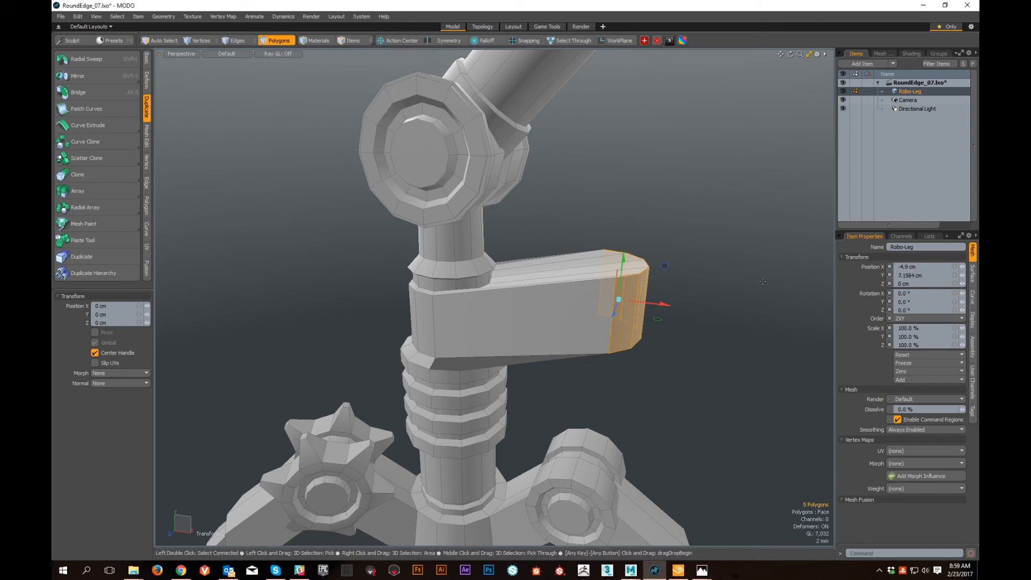
left_click_drag(519, 240, 616, 354, "alt")
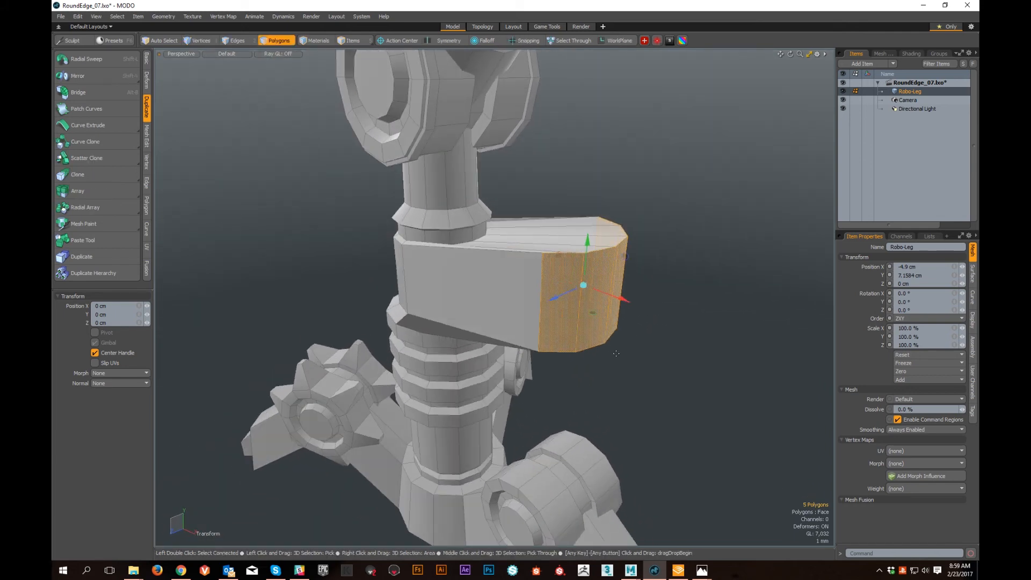
- Undo the outward moves of the sleeve polygons and return to the Element action center
key("ctrl+z")
key("ctrl+z")
key("ctrl+z")
key("ctrl+z")
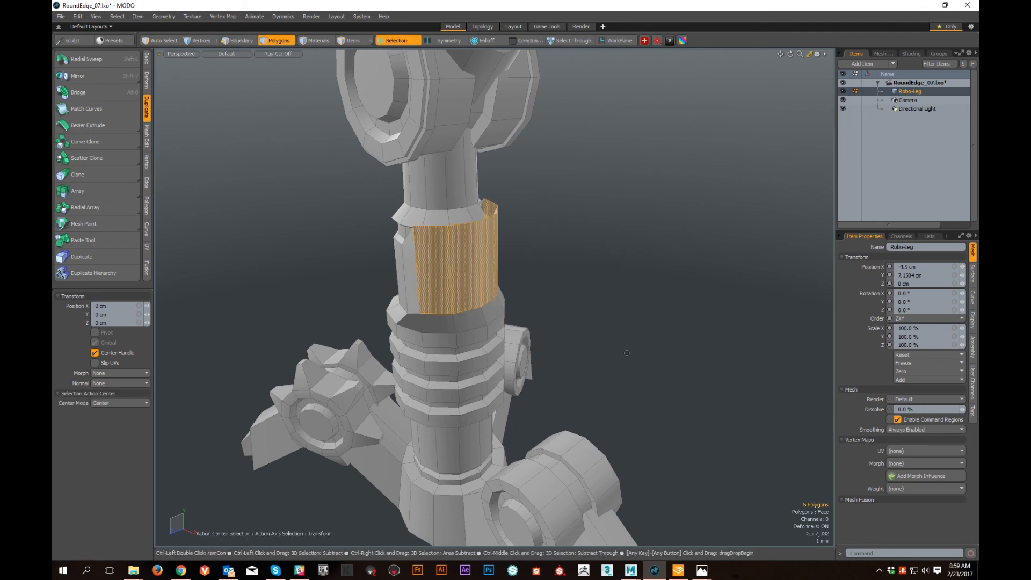
scroll(627, 353, "down", 5)
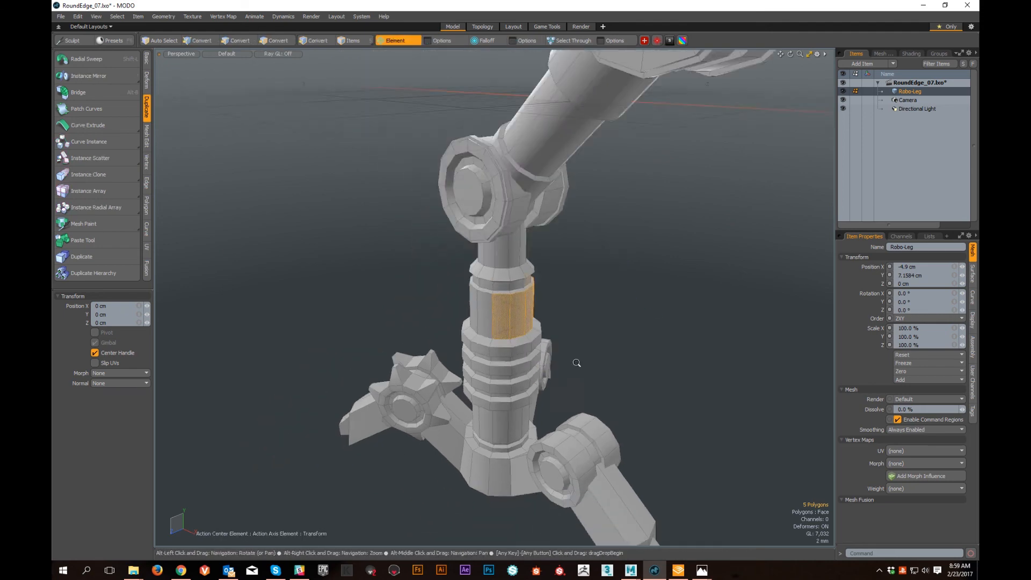